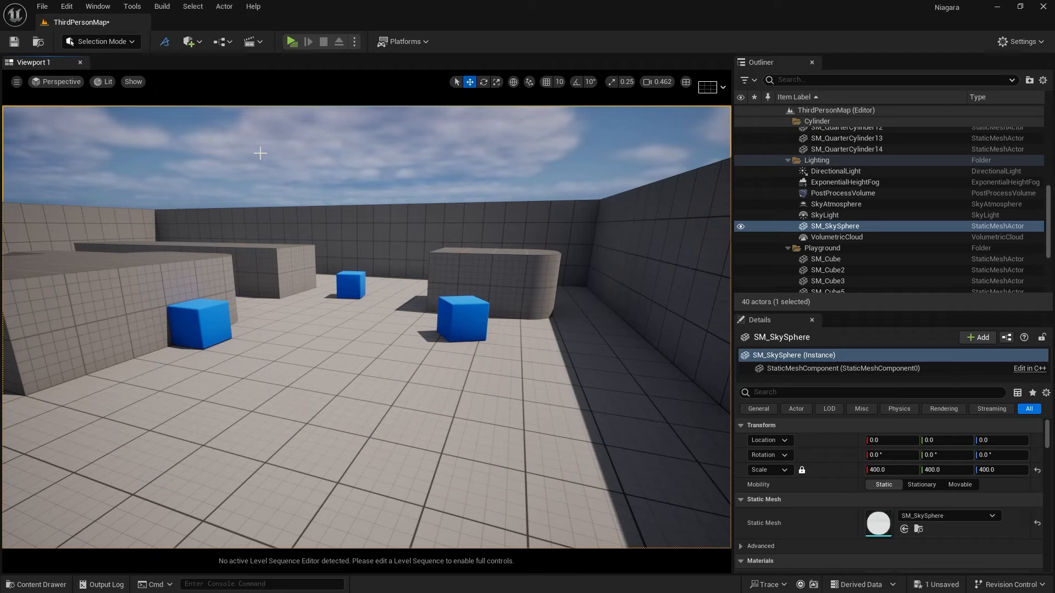
Search the project's plugins for "niagara" and check which Niagara plugins, including NiagaraFluids, are enabled
{"action": "left_click", "coordinate": [72, 11]}
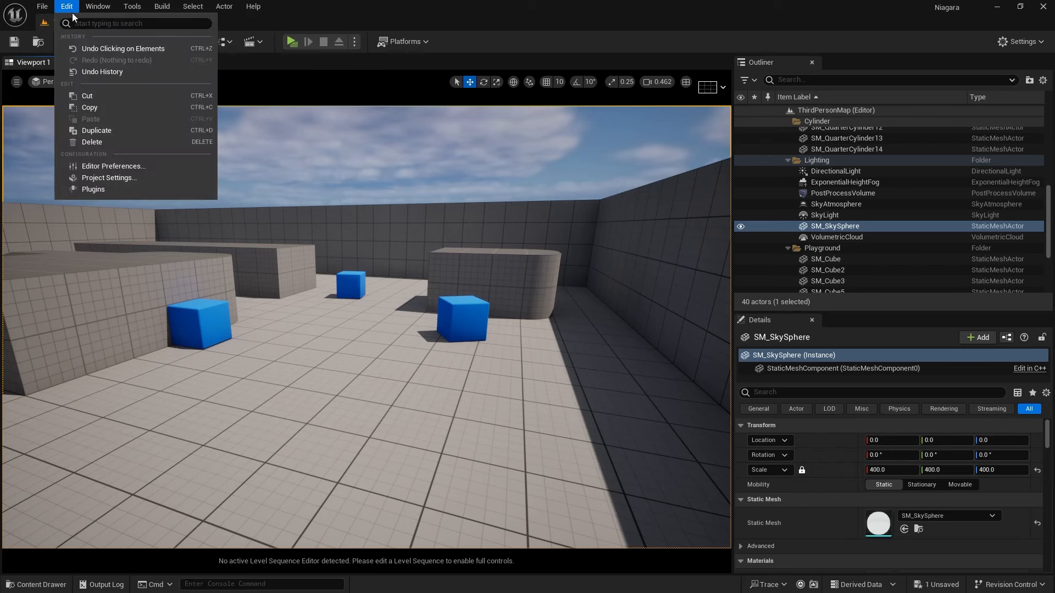
{"action": "left_click", "coordinate": [128, 186]}
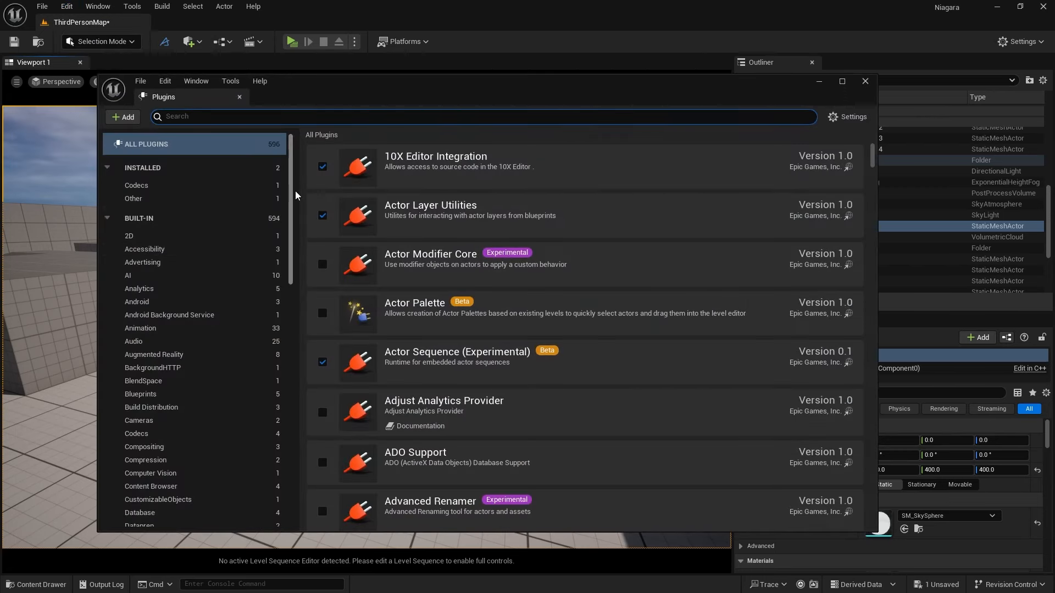
{"action": "type", "text": "niag"}
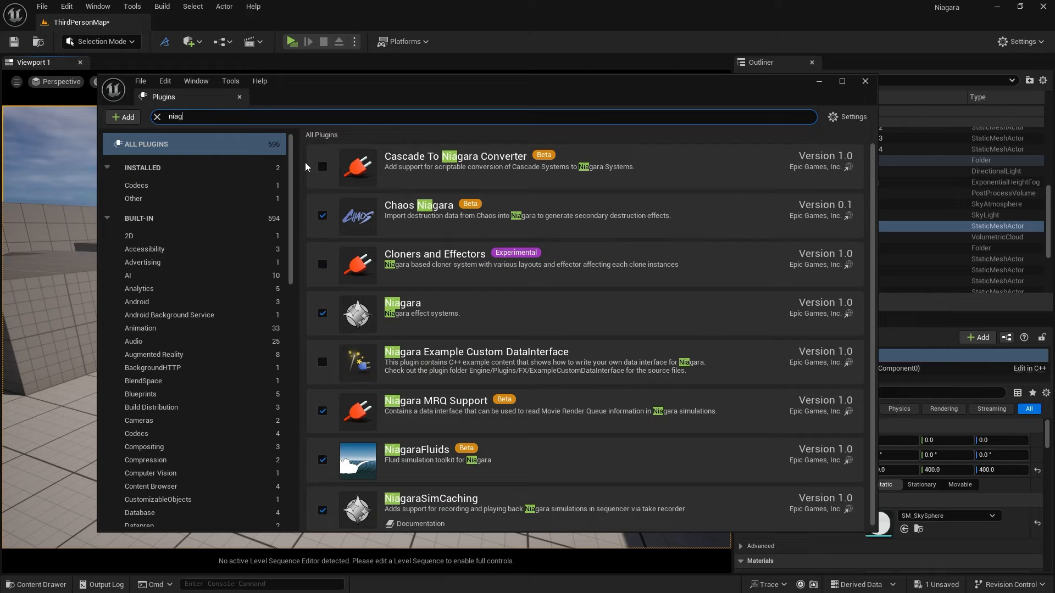
{"action": "type", "text": "ara"}
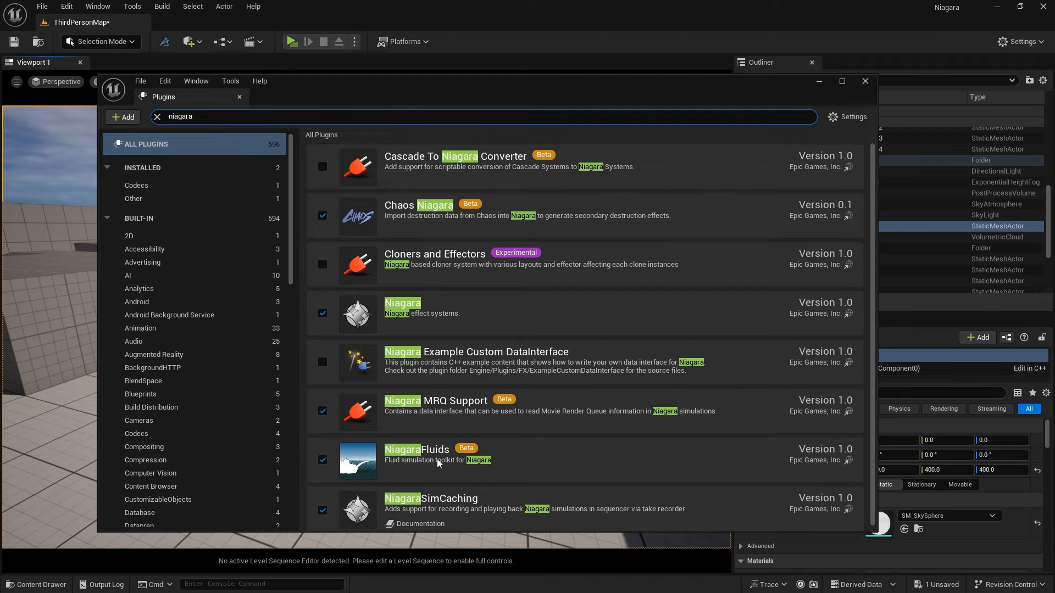
{"action": "scroll", "coordinate": [438, 464], "scroll_direction": "down", "scroll_amount": 1}
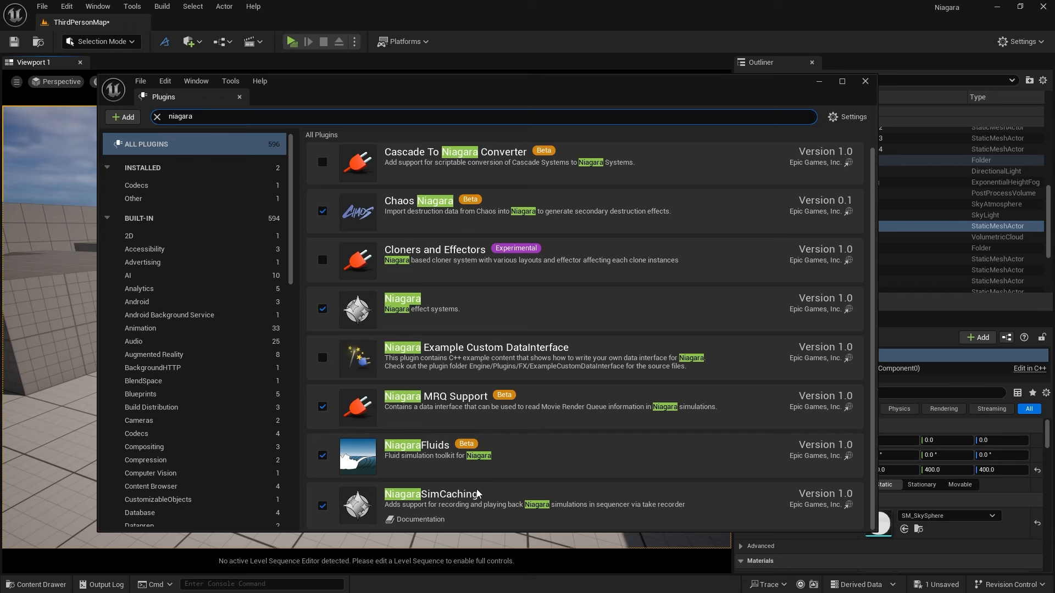
{"action": "left_click", "coordinate": [865, 82]}
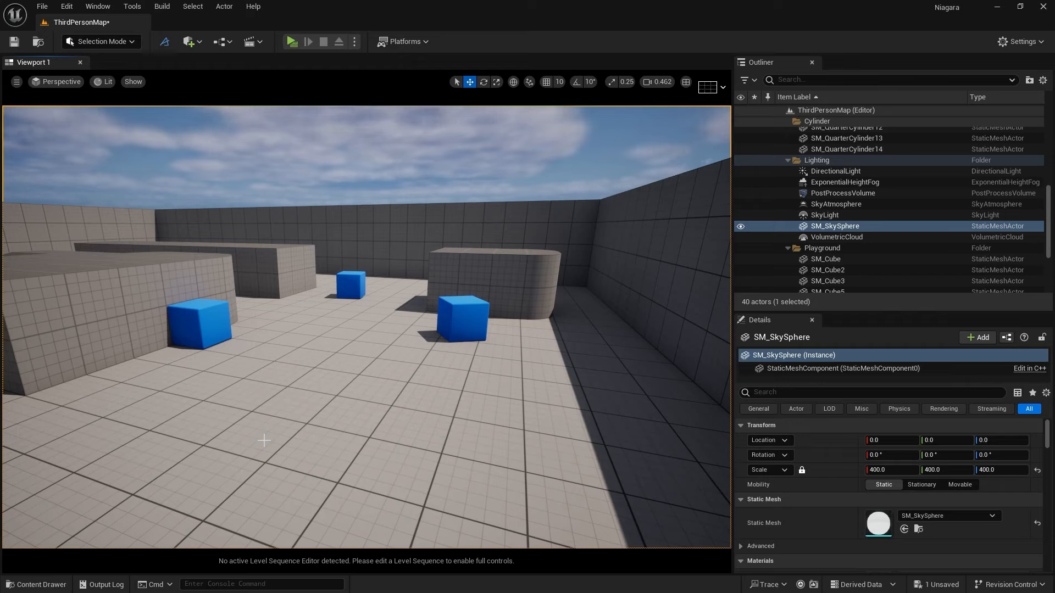
Create a Niagara System from the Niagara Fluids template Grid2D_SW_Drop in the NiagaraTutorial folder and name it NS_2DDrop
{"action": "left_click", "coordinate": [37, 584]}
{"action": "right_click", "coordinate": [270, 512]}
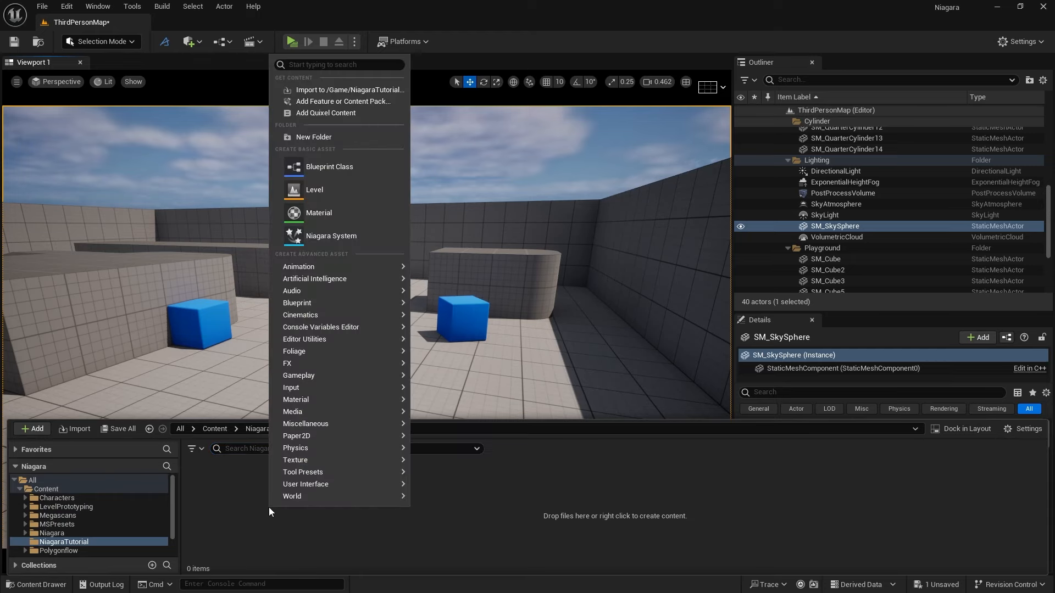
{"action": "left_click", "coordinate": [347, 236]}
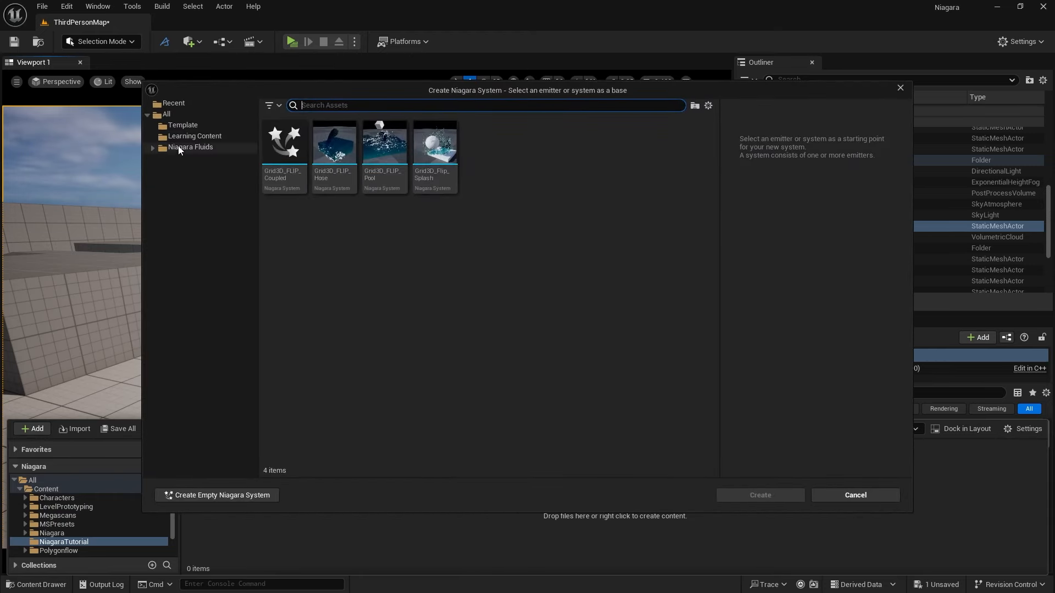
{"action": "left_click", "coordinate": [193, 137]}
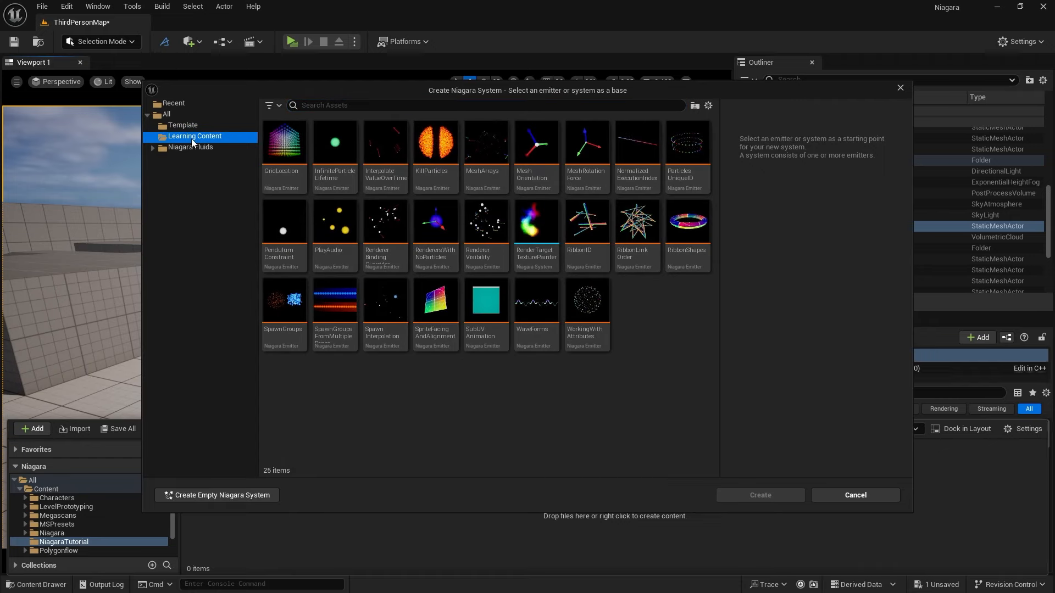
{"action": "left_click", "coordinate": [191, 146]}
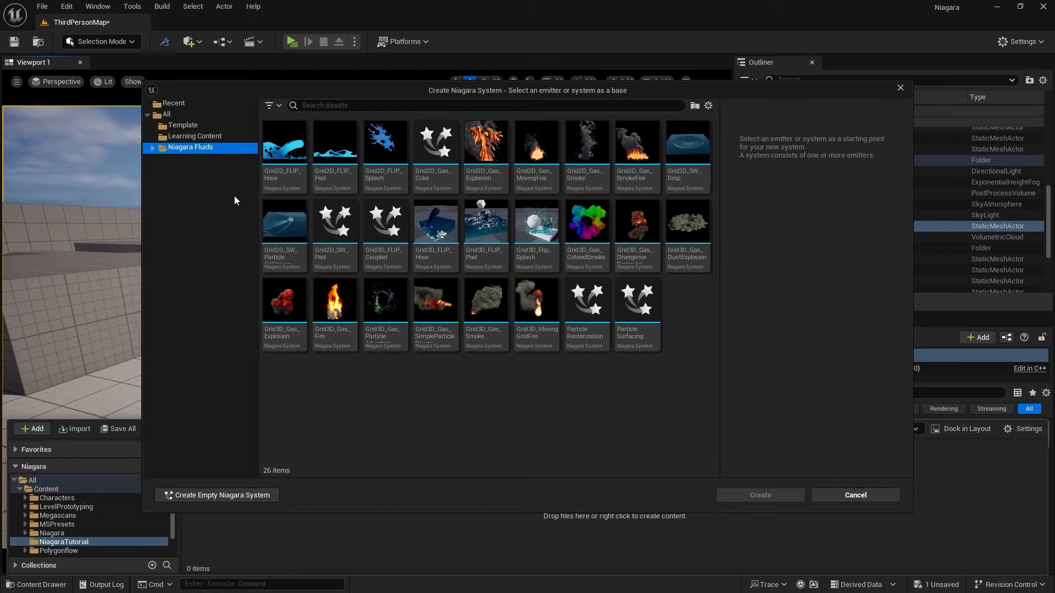
{"action": "mouse_move", "coordinate": [700, 193]}
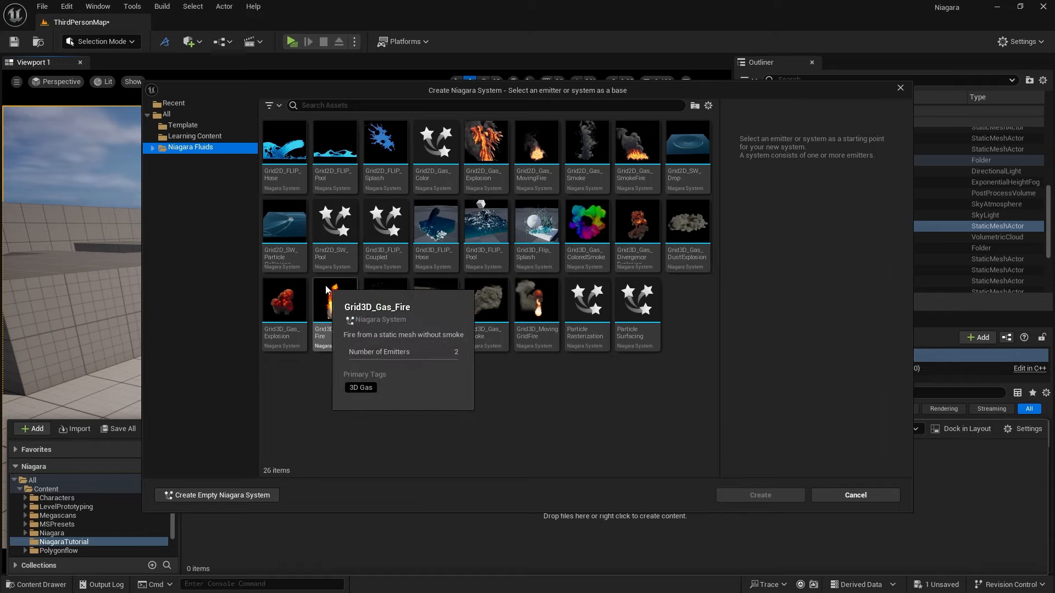
{"action": "mouse_move", "coordinate": [288, 270]}
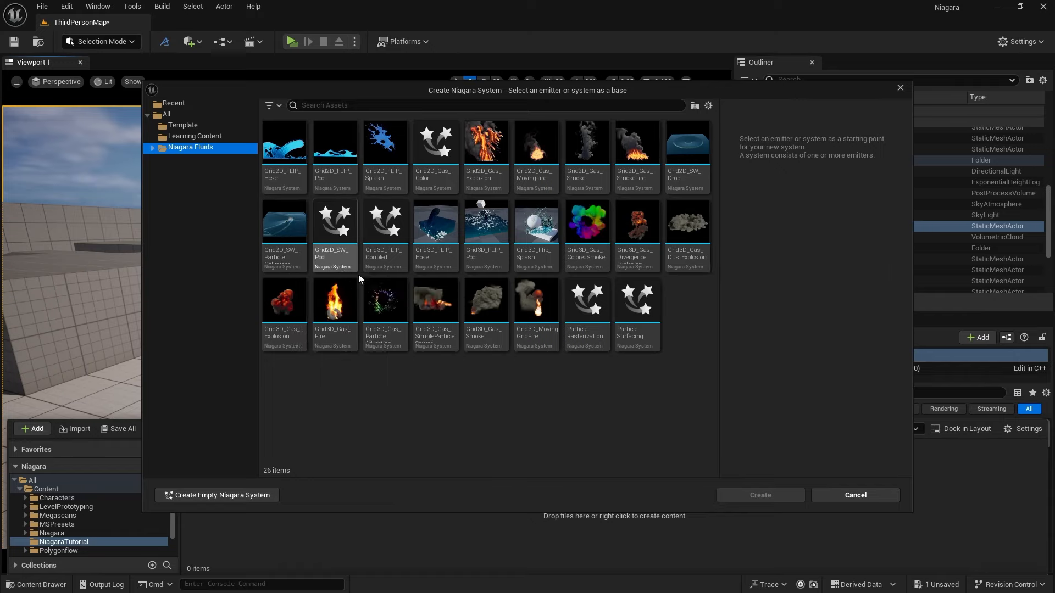
{"action": "mouse_move", "coordinate": [442, 267]}
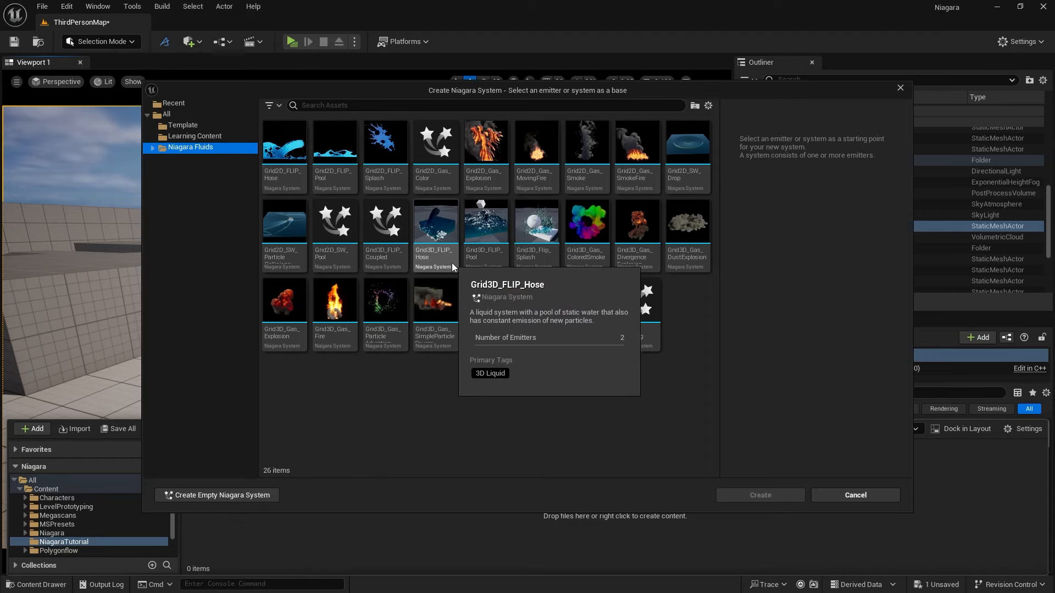
{"action": "mouse_move", "coordinate": [300, 238]}
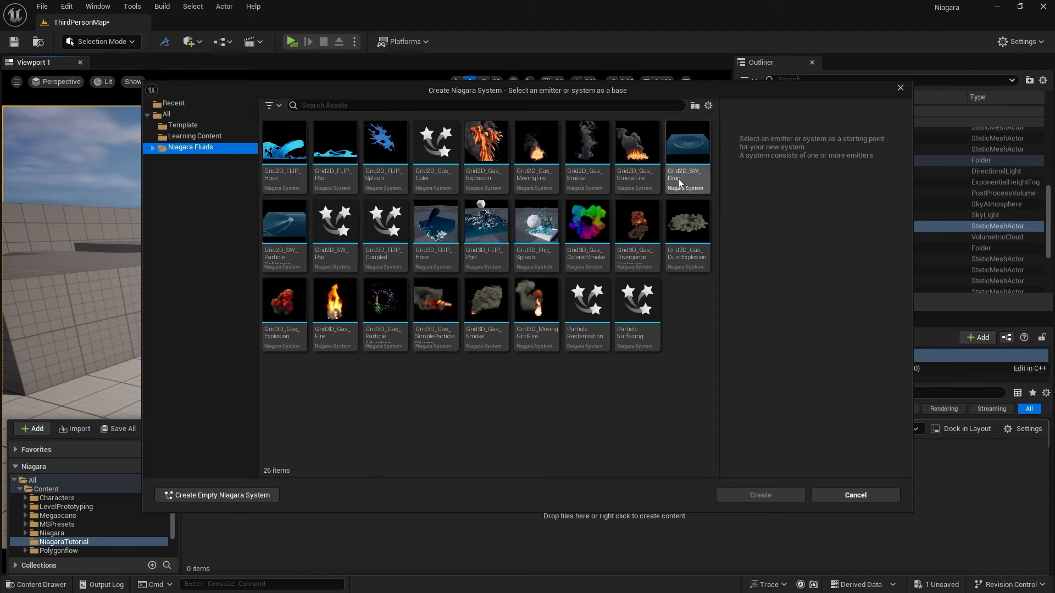
{"action": "left_click", "coordinate": [688, 156]}
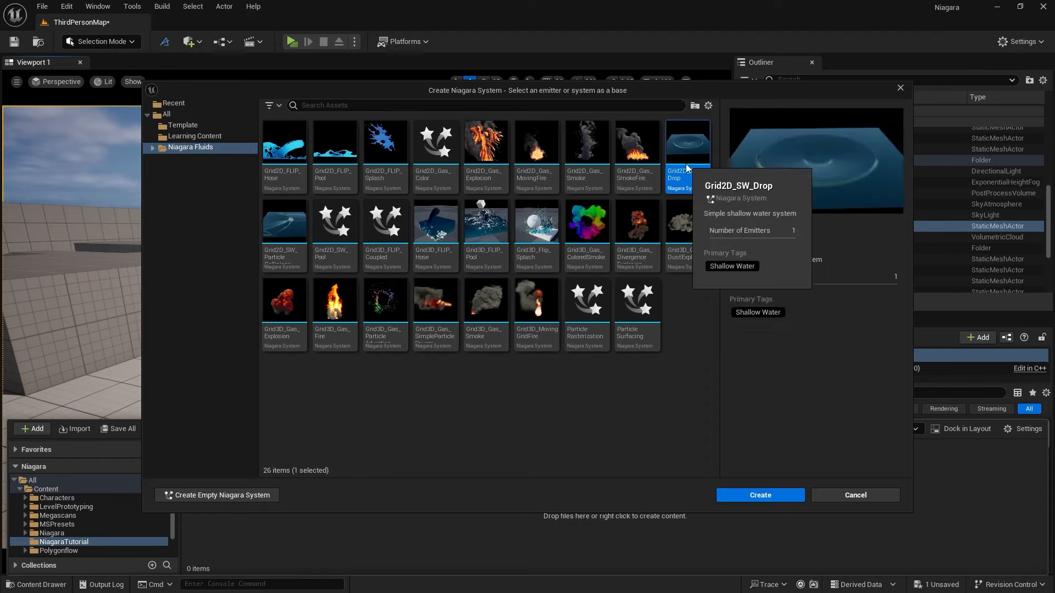
{"action": "left_click", "coordinate": [760, 496]}
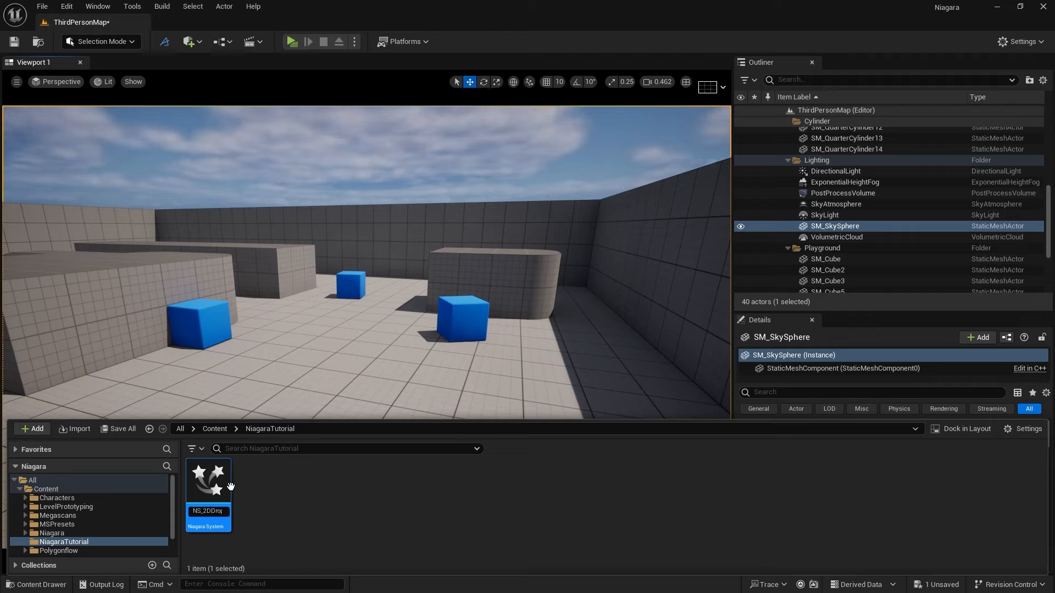
{"action": "key", "text": "Return"}
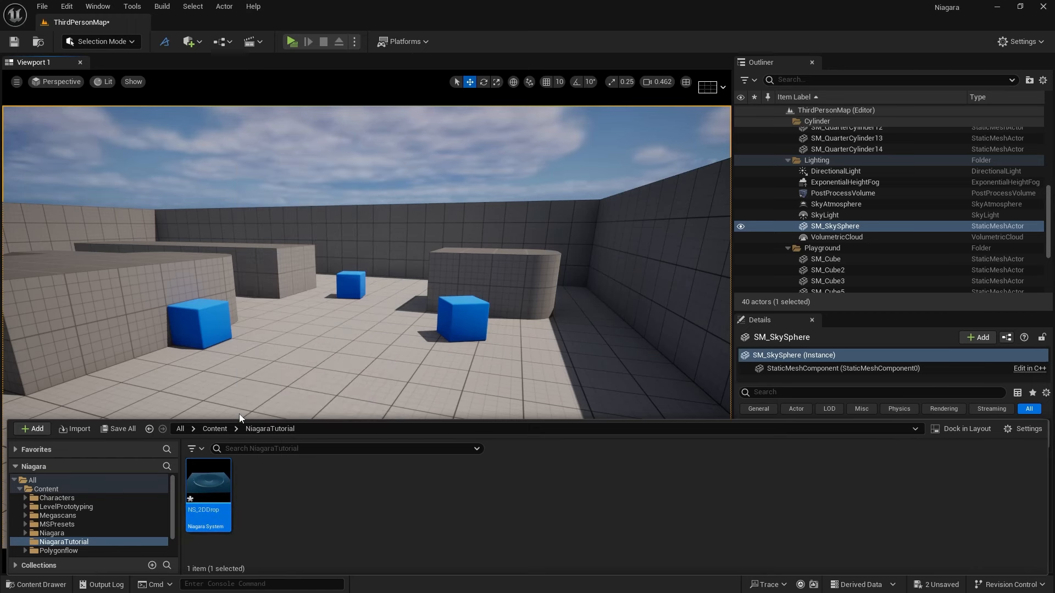
Place the NS_2DDrop system on the floor of the ThirdPersonMap level, among the blue cubes
{"action": "left_click_drag", "start_coordinate": [209, 491], "coordinate": [342, 329]}
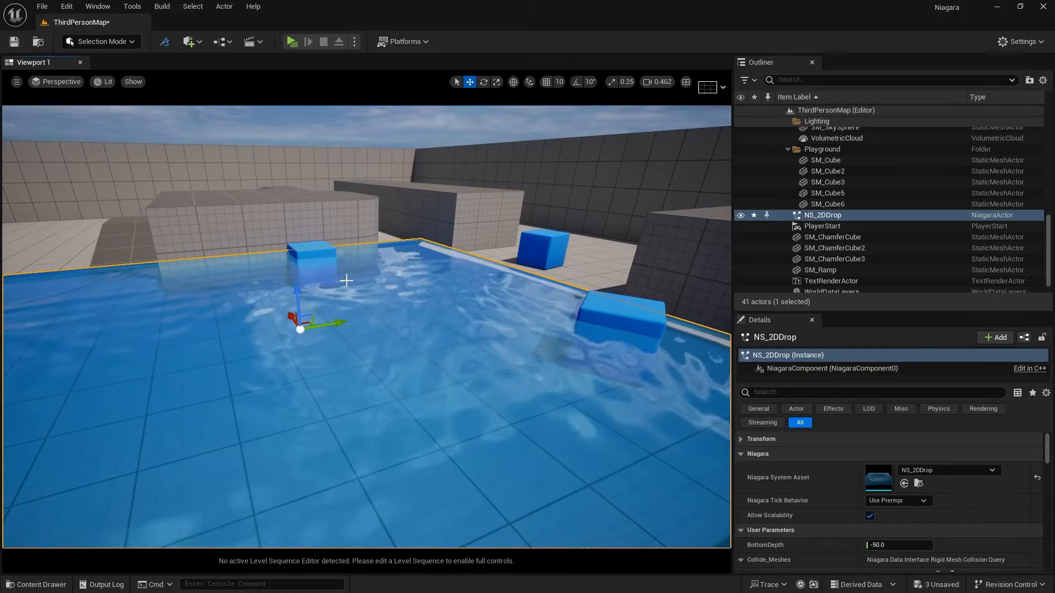
{"action": "mouse_move", "coordinate": [346, 283]}
{"action": "right_mouse_down"}
{"action": "mouse_move", "coordinate": [412, 299]}
{"action": "mouse_move", "coordinate": [352, 286]}
{"action": "right_mouse_up"}
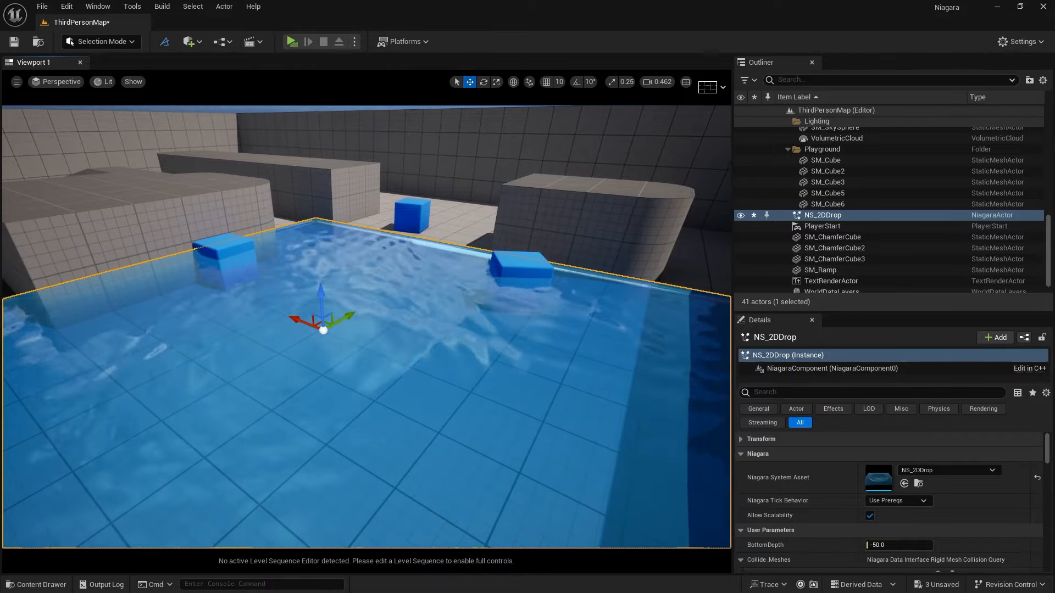
Examine the placed water simulation from below, at surface level and from above, including where it meets the blue cubes
{"action": "right_click_drag", "start_coordinate": [331, 294], "coordinate": [360, 242]}
{"action": "key", "text": "q"}
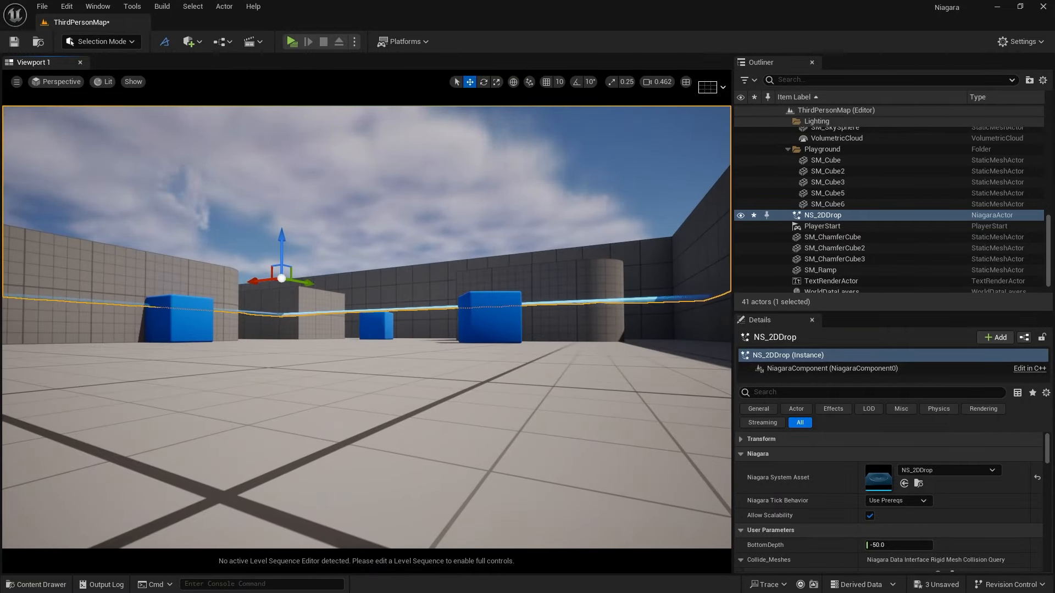
{"action": "mouse_move", "coordinate": [360, 241]}
{"action": "right_mouse_down"}
{"action": "mouse_move", "coordinate": [364, 219]}
{"action": "mouse_move", "coordinate": [364, 254]}
{"action": "right_mouse_up"}
{"action": "key", "text": "e"}
{"action": "key", "text": "q"}
{"action": "key", "text": "e"}
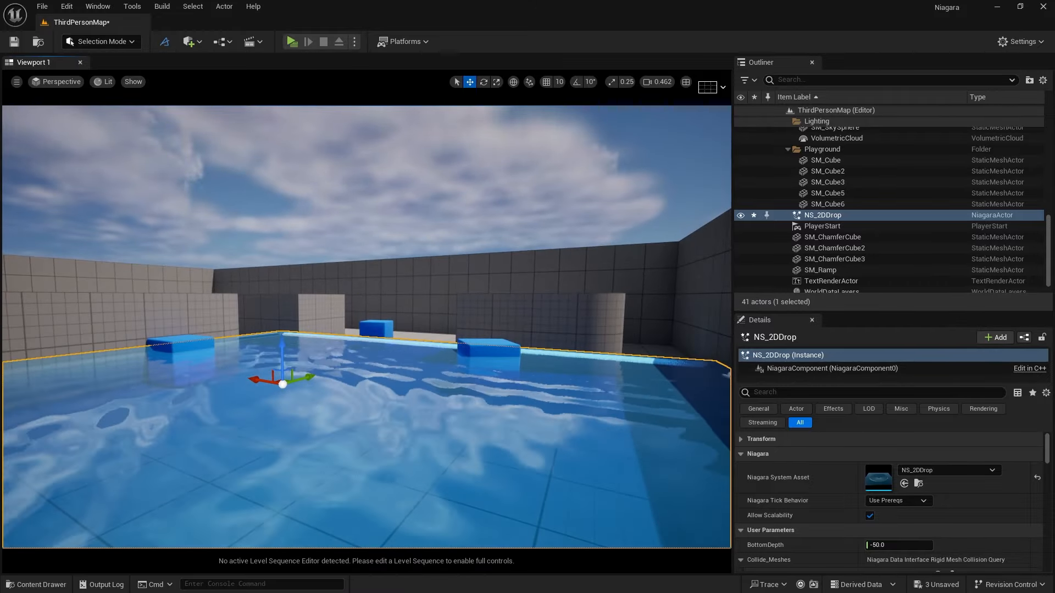
{"action": "key", "text": "r"}
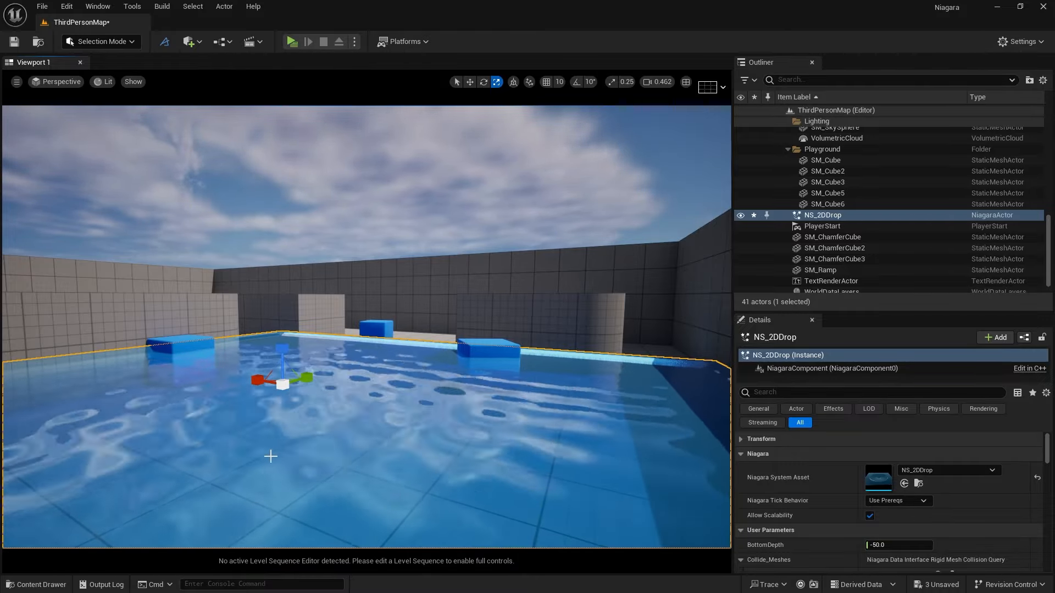
{"action": "right_click_drag", "start_coordinate": [360, 416], "coordinate": [359, 416]}
{"action": "key", "text": "e"}
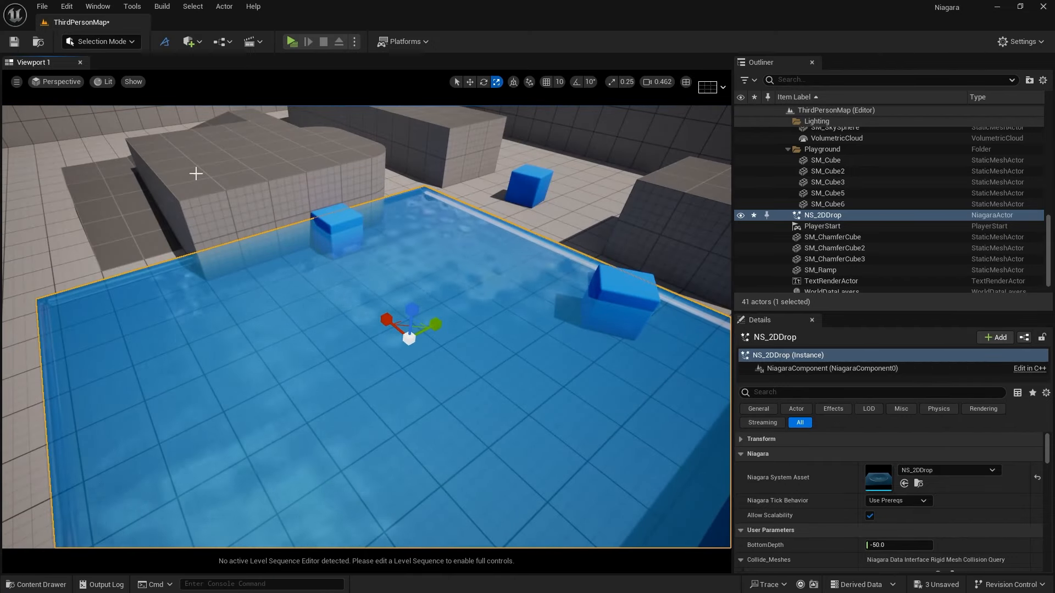
Create a new level from the Basic template
{"action": "left_click", "coordinate": [43, 6]}
{"action": "left_click", "coordinate": [62, 51]}
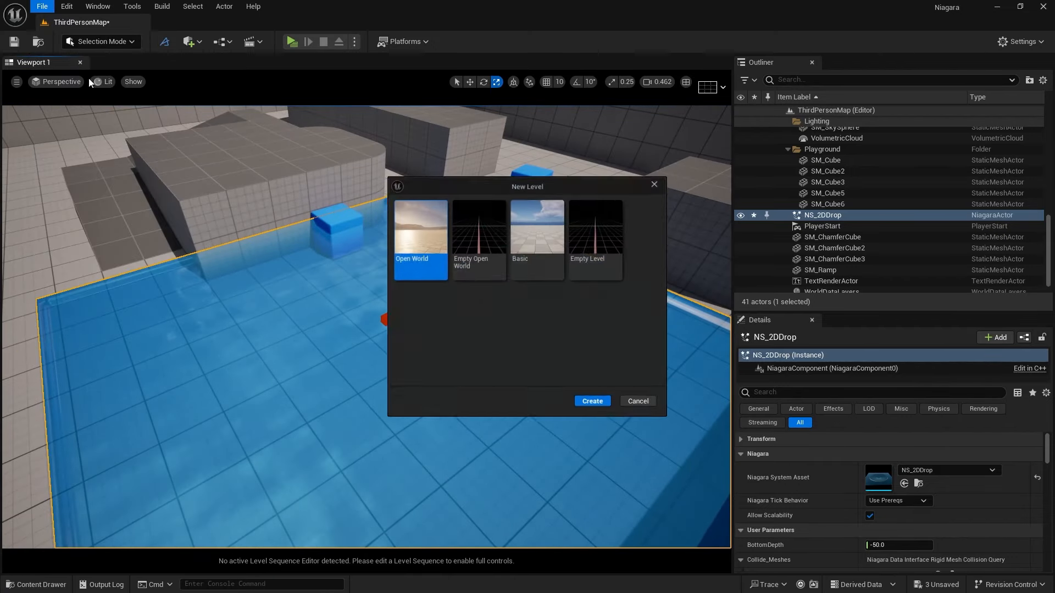
{"action": "left_click", "coordinate": [533, 232]}
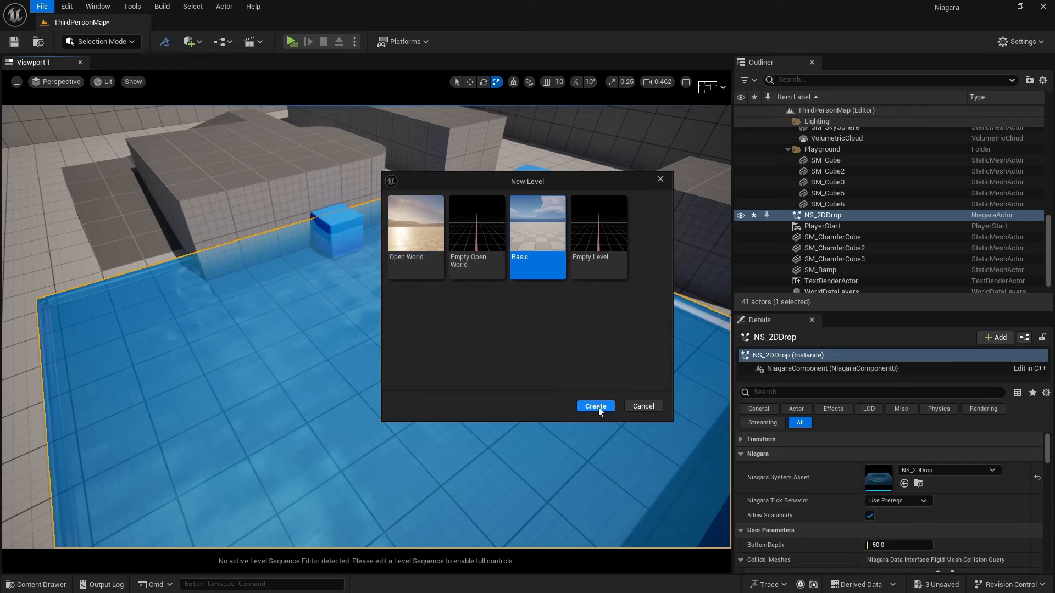
{"action": "left_click", "coordinate": [598, 408]}
{"action": "left_click", "coordinate": [620, 428]}
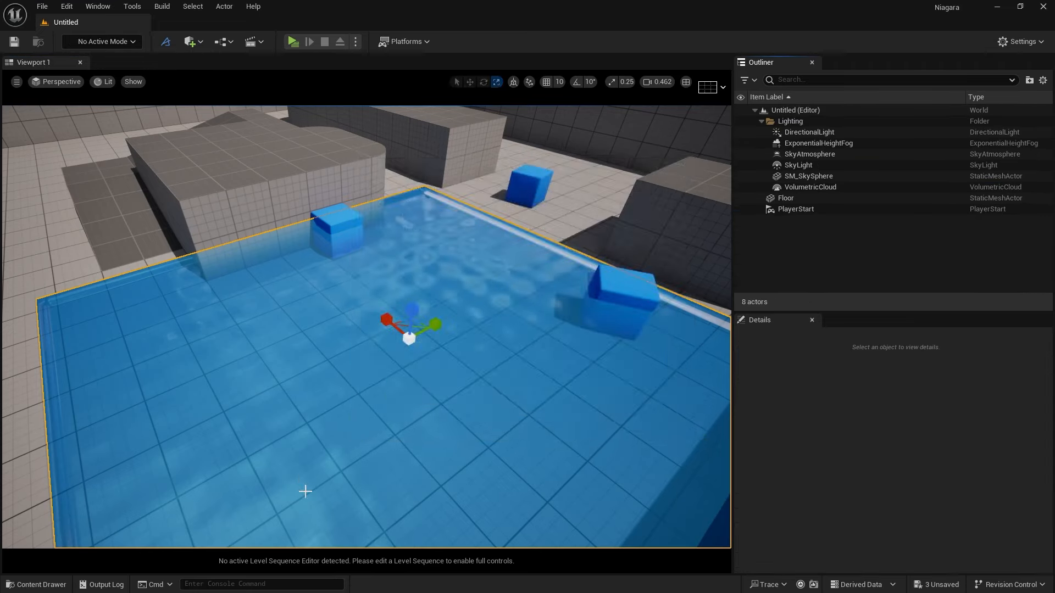
Place NS_2DDrop on the new level's floor and raise it slightly along its vertical axis above the floor
{"action": "left_click", "coordinate": [44, 586]}
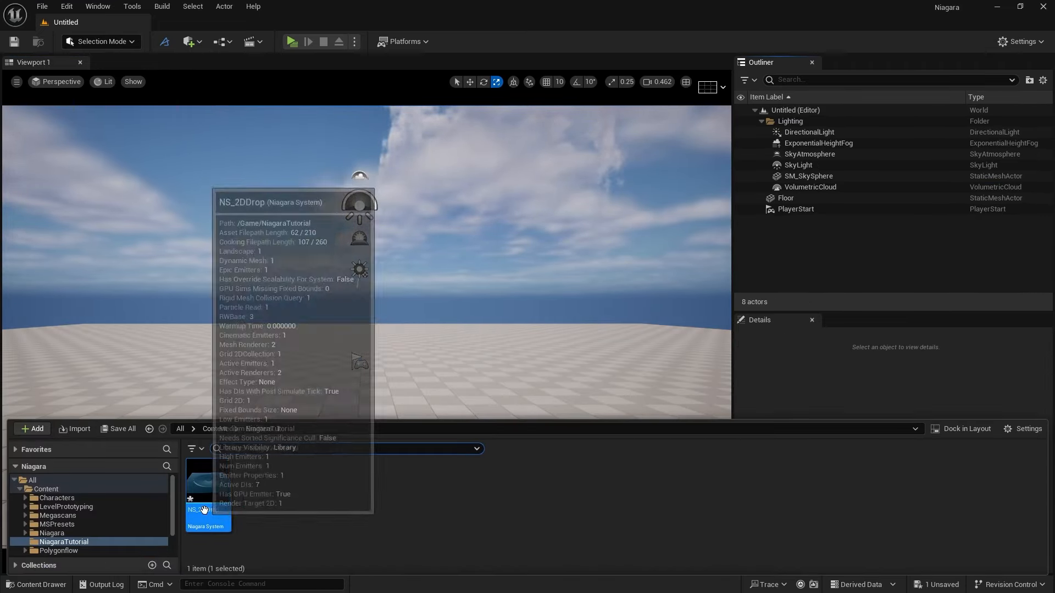
{"action": "left_click_drag", "start_coordinate": [209, 489], "coordinate": [366, 412]}
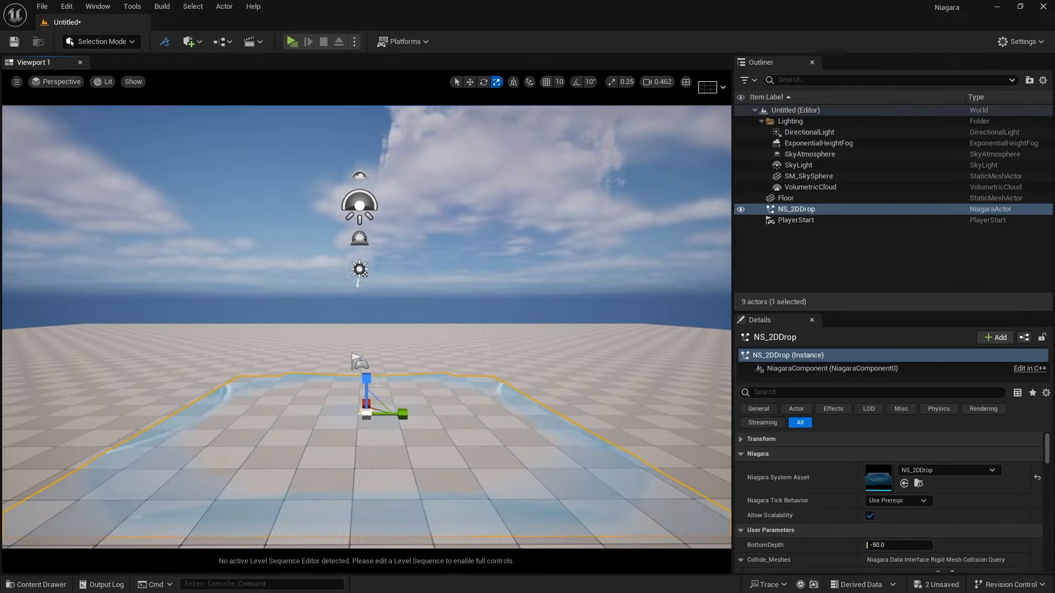
{"action": "key", "text": "w"}
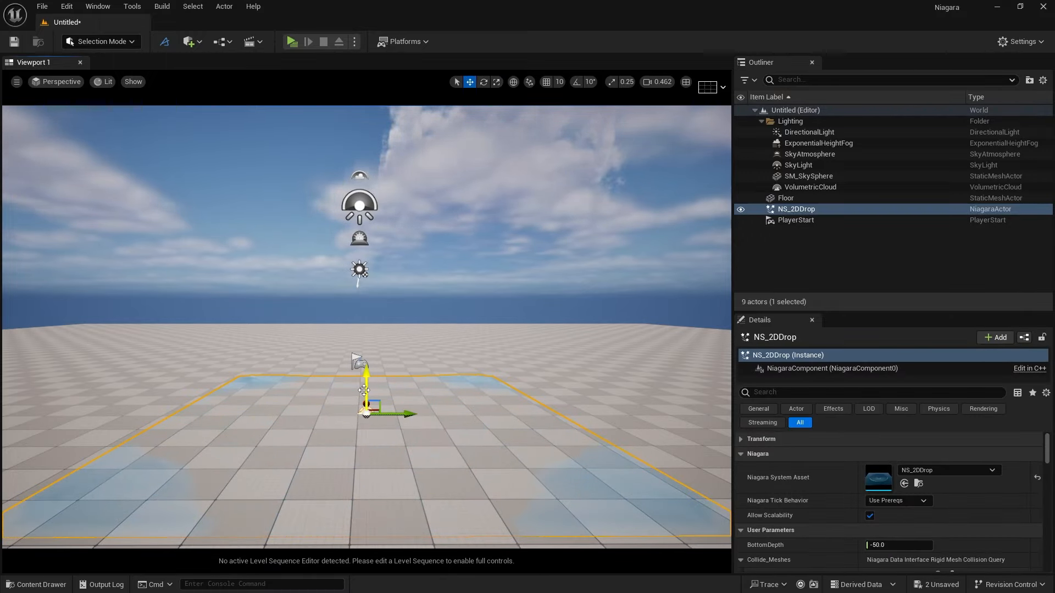
{"action": "left_click_drag", "start_coordinate": [367, 390], "coordinate": [366, 371]}
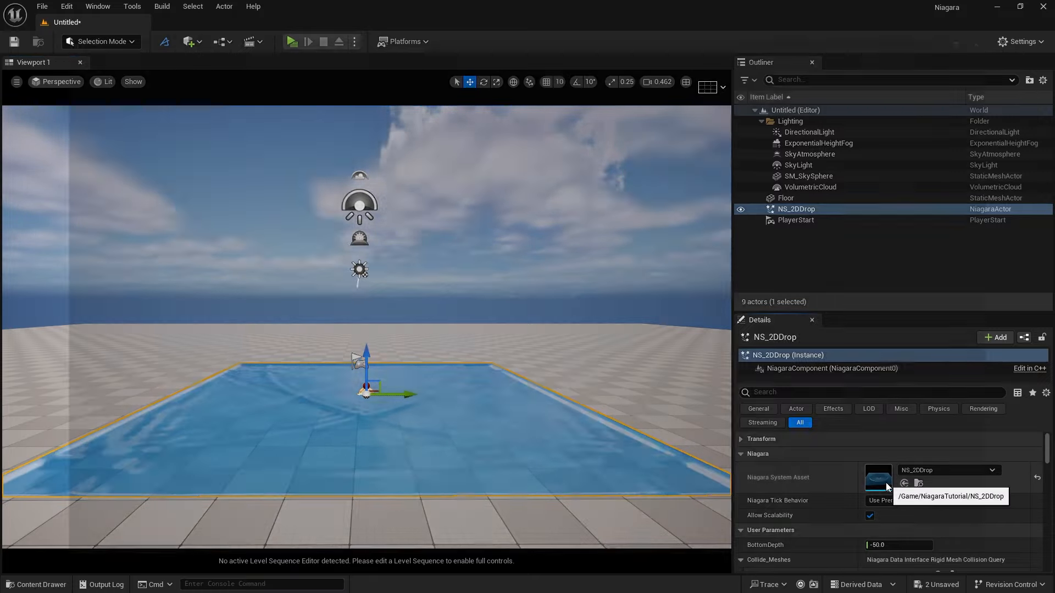
Open the NS_2DDrop system asset for editing, set its ResolutionMaxAxis user parameter to 256 and save the asset
{"action": "double_click", "coordinate": [886, 483]}
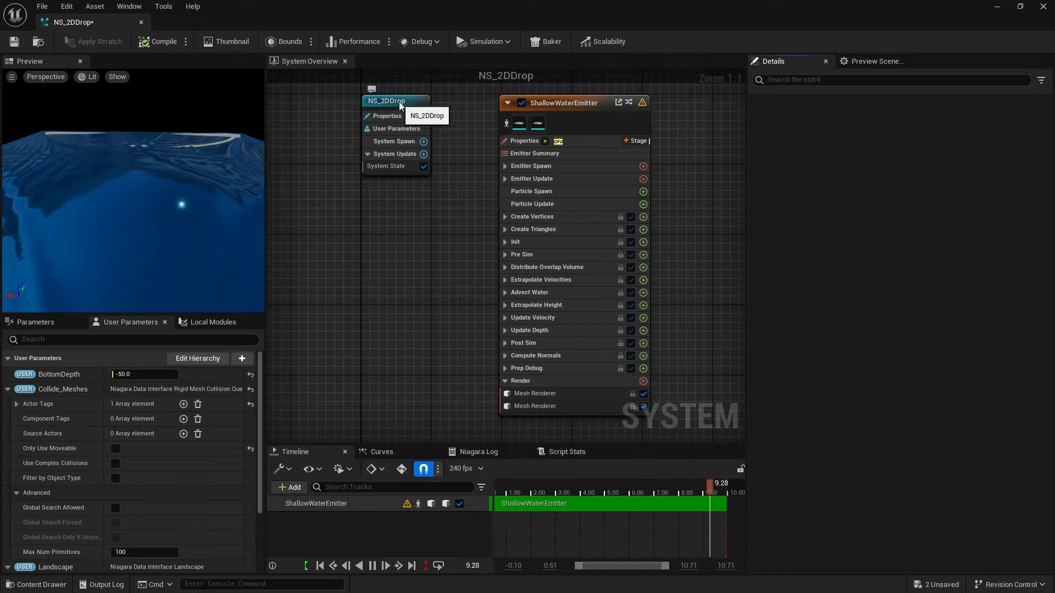
{"action": "left_click", "coordinate": [557, 105]}
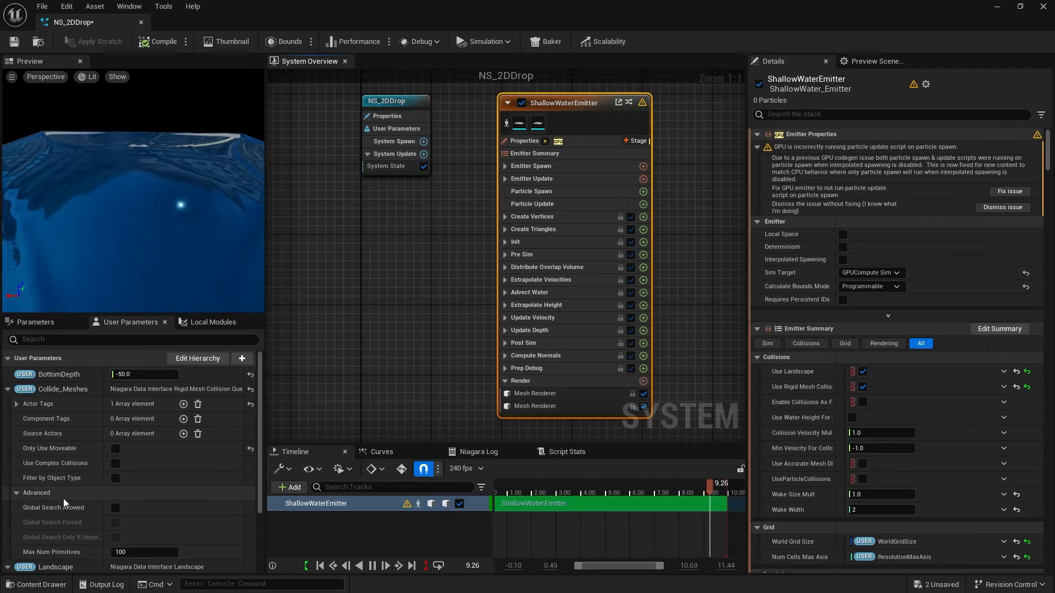
{"action": "scroll", "coordinate": [64, 497], "scroll_direction": "down", "scroll_amount": 3}
{"action": "scroll", "coordinate": [64, 504], "scroll_direction": "down", "scroll_amount": 1}
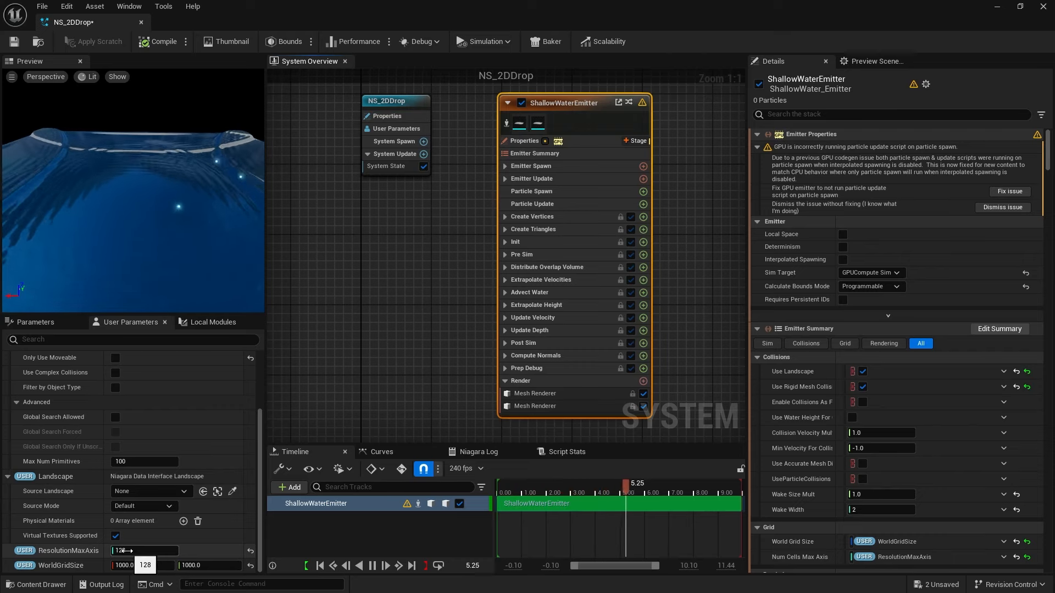
{"action": "left_click", "coordinate": [125, 551]}
{"action": "type", "text": "256"}
{"action": "key", "text": "Return"}
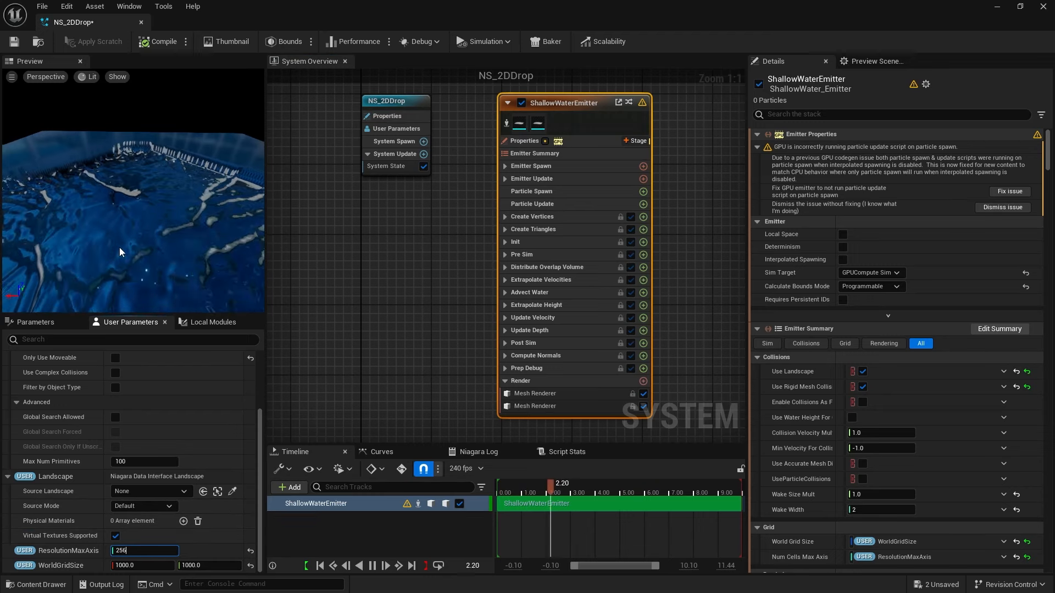
{"action": "left_click", "coordinate": [22, 45]}
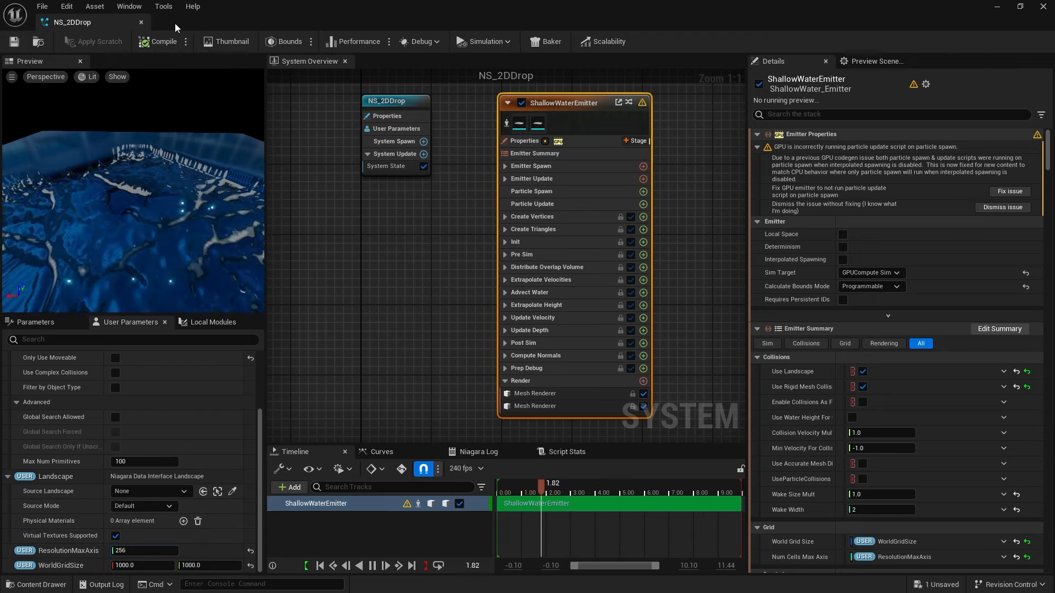
Return to the level and raise NS_2DDrop slightly higher above the floor along its vertical axis
{"action": "key", "text": "alt+Tab"}
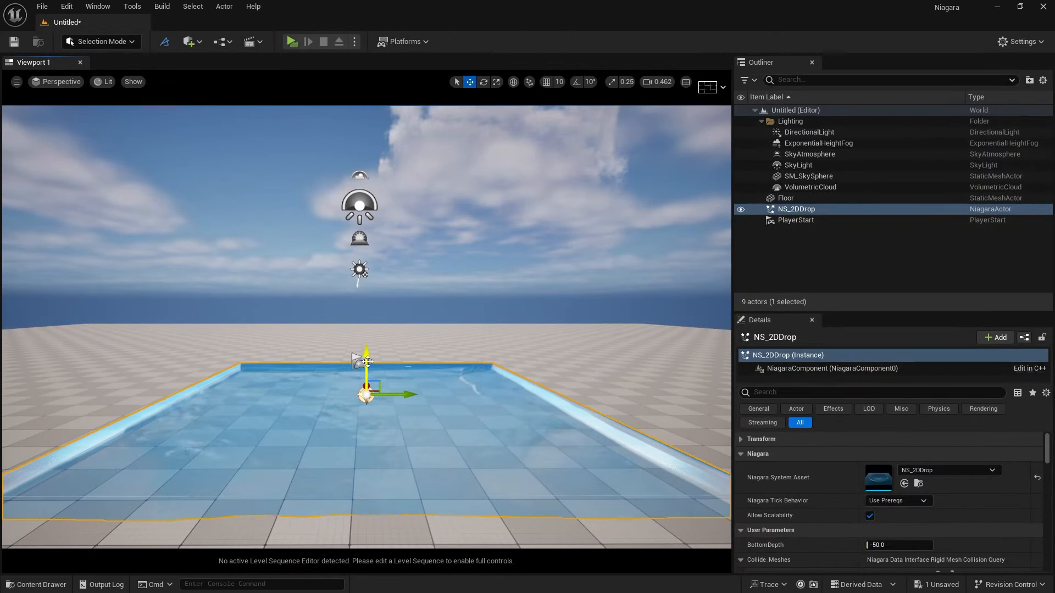
{"action": "left_click_drag", "start_coordinate": [367, 361], "coordinate": [367, 350]}
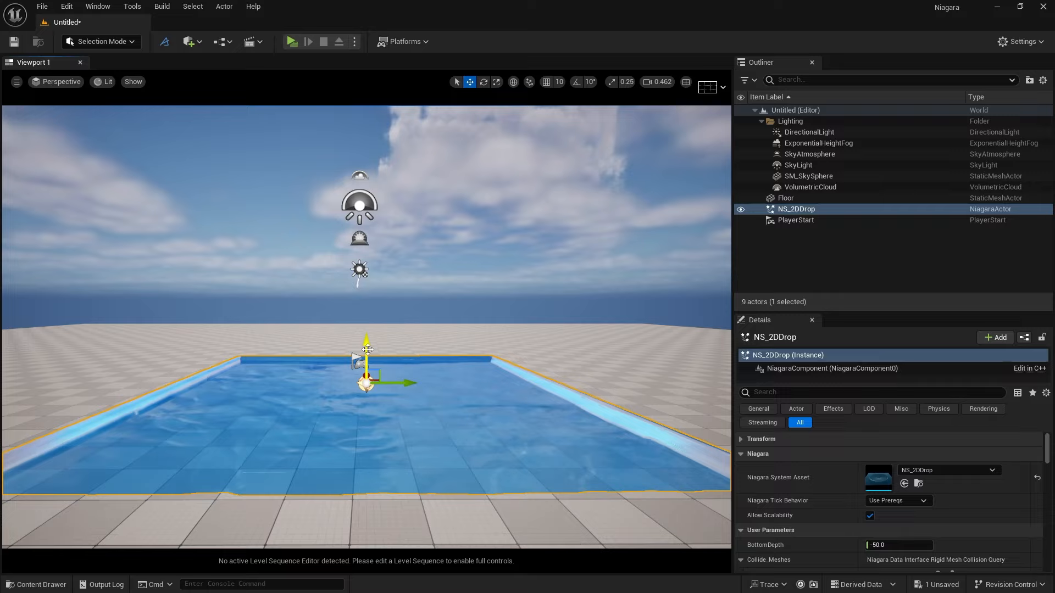
Set the NS_2DDrop system's WorldGridSize user parameter to 2000 by 2000, save the asset and return to the level
{"action": "double_click", "coordinate": [877, 478]}
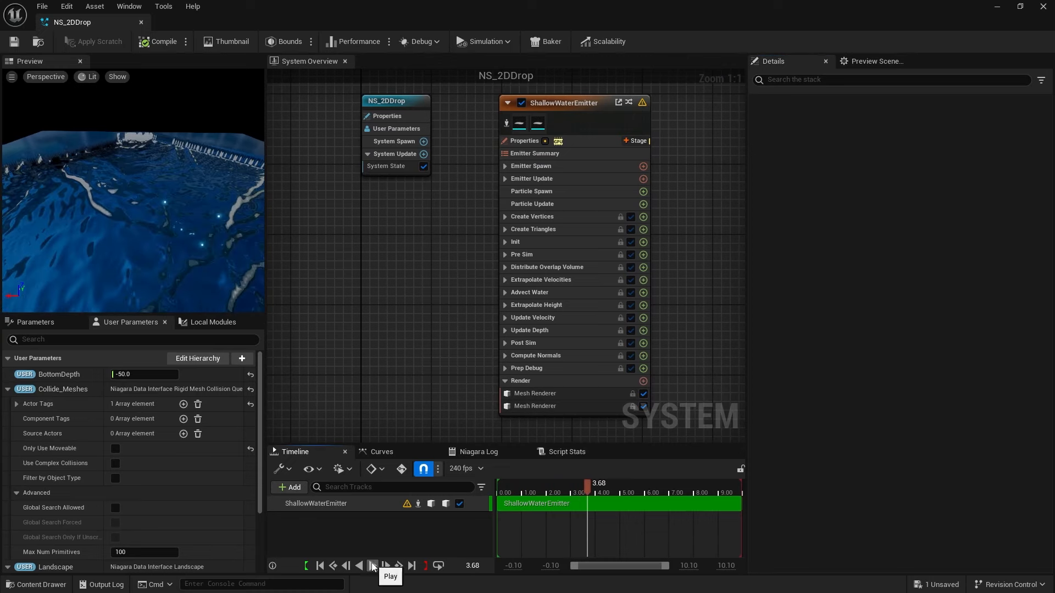
{"action": "scroll", "coordinate": [151, 489], "scroll_direction": "down", "scroll_amount": 3}
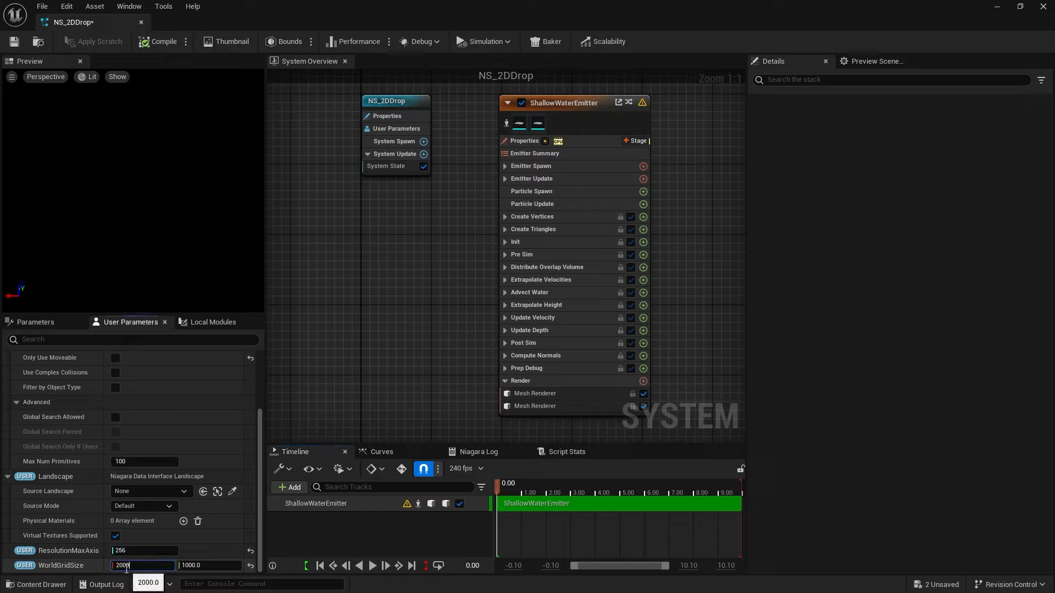
{"action": "type", "text": "00"}
{"action": "key", "text": "Return"}
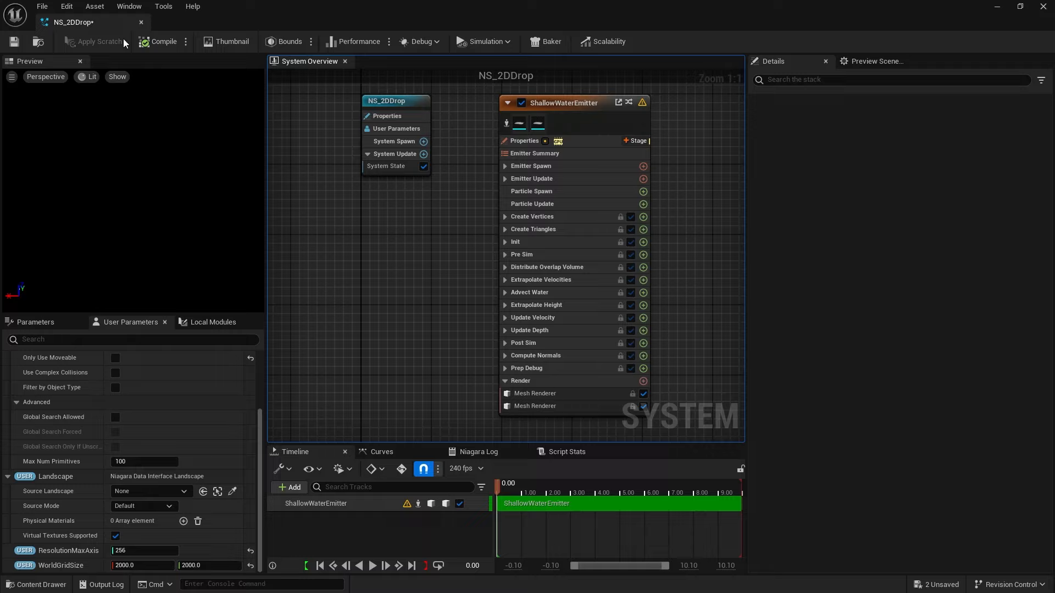
{"action": "left_click", "coordinate": [140, 22]}
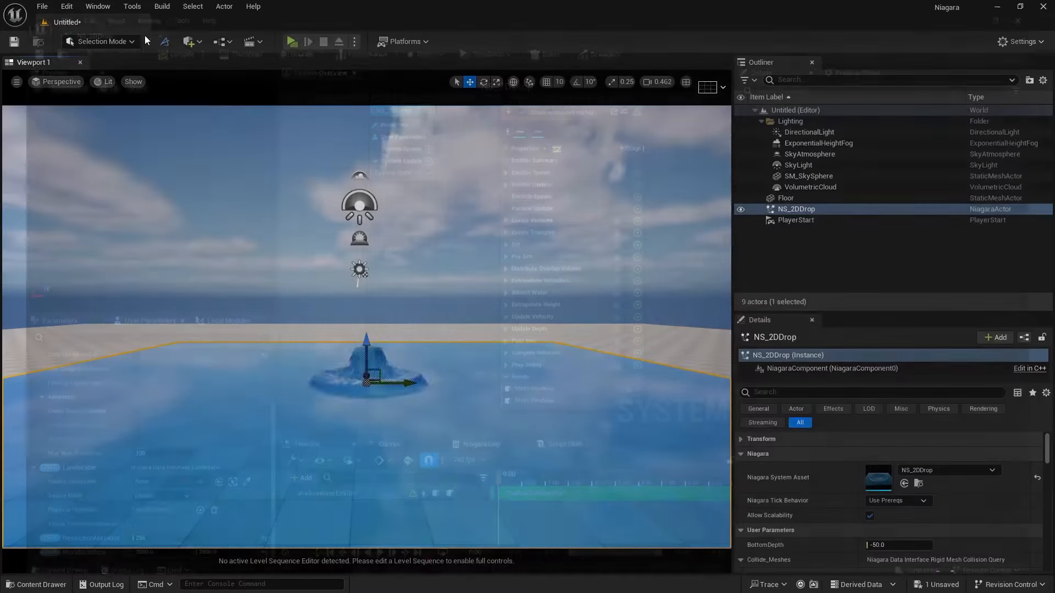
{"action": "key", "text": "f"}
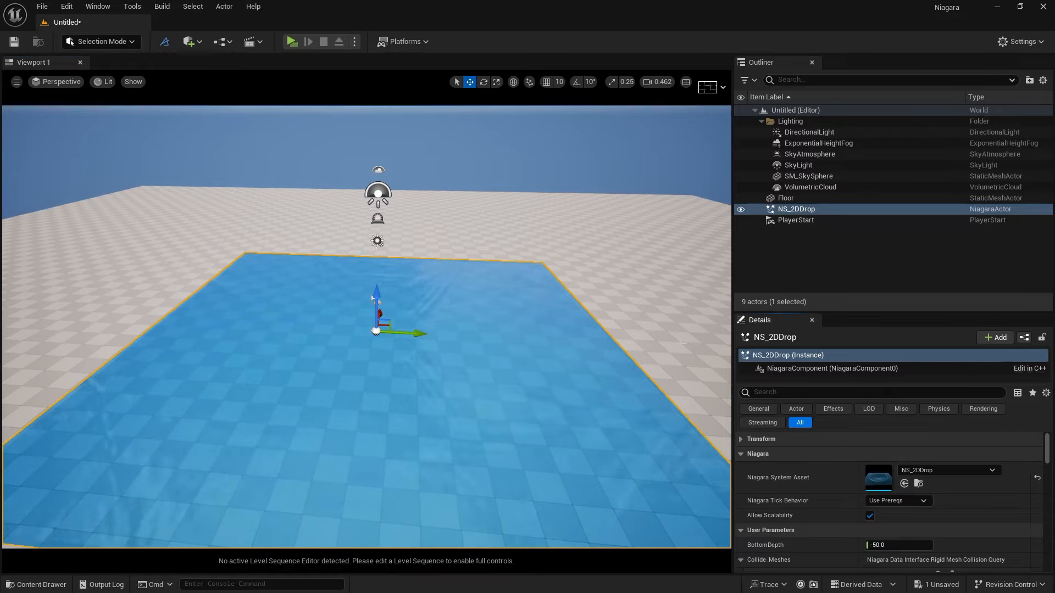
Set Wake Size Mult to 3.0 in the ShallowWaterEmitter's Emitter Summary and save the NS_2DDrop system
{"action": "double_click", "coordinate": [879, 473]}
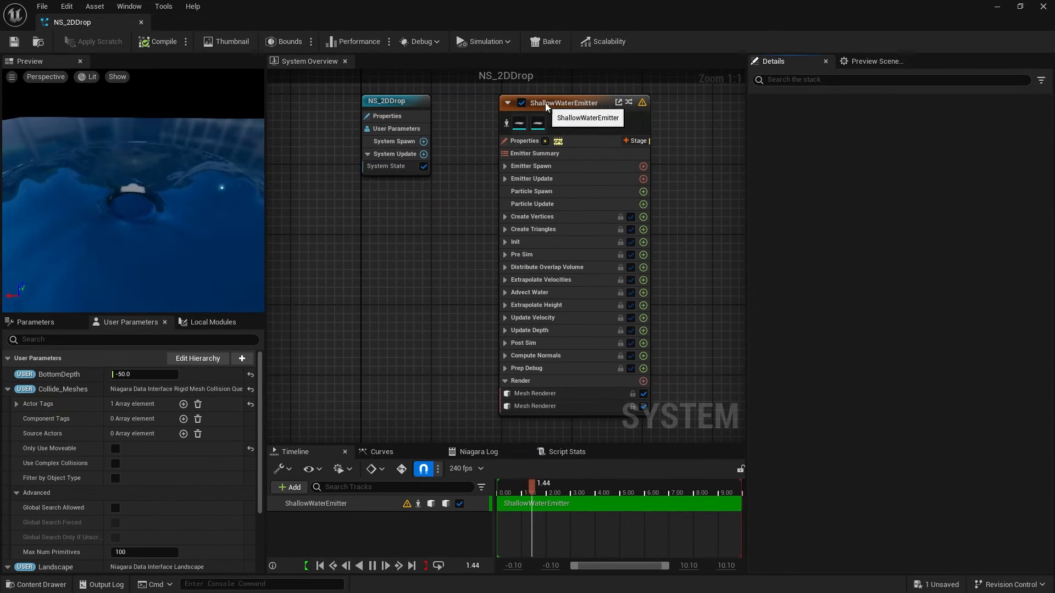
{"action": "left_click", "coordinate": [558, 154]}
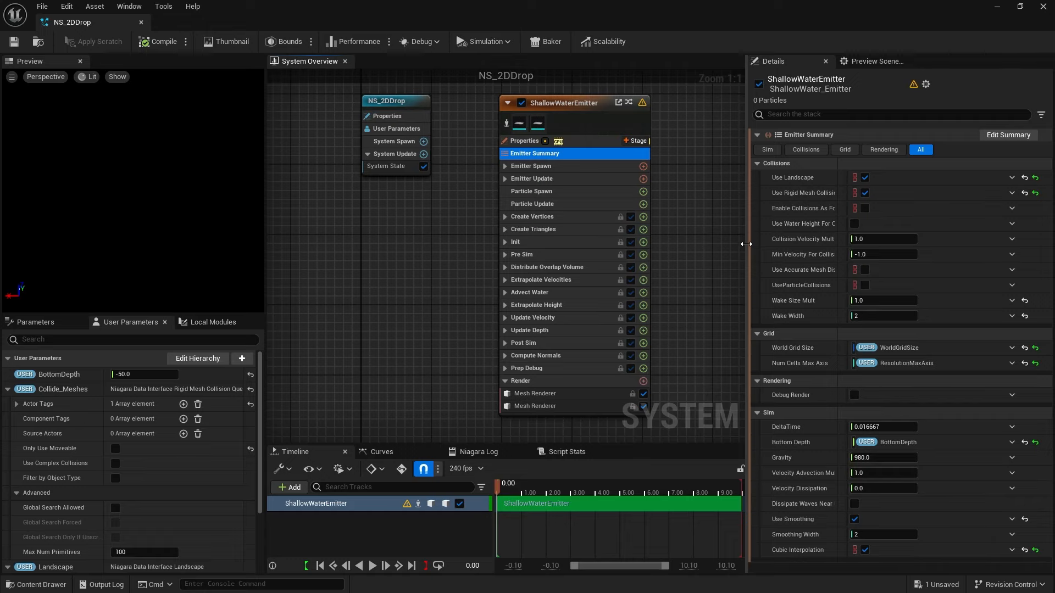
{"action": "left_click_drag", "start_coordinate": [745, 243], "coordinate": [701, 243]}
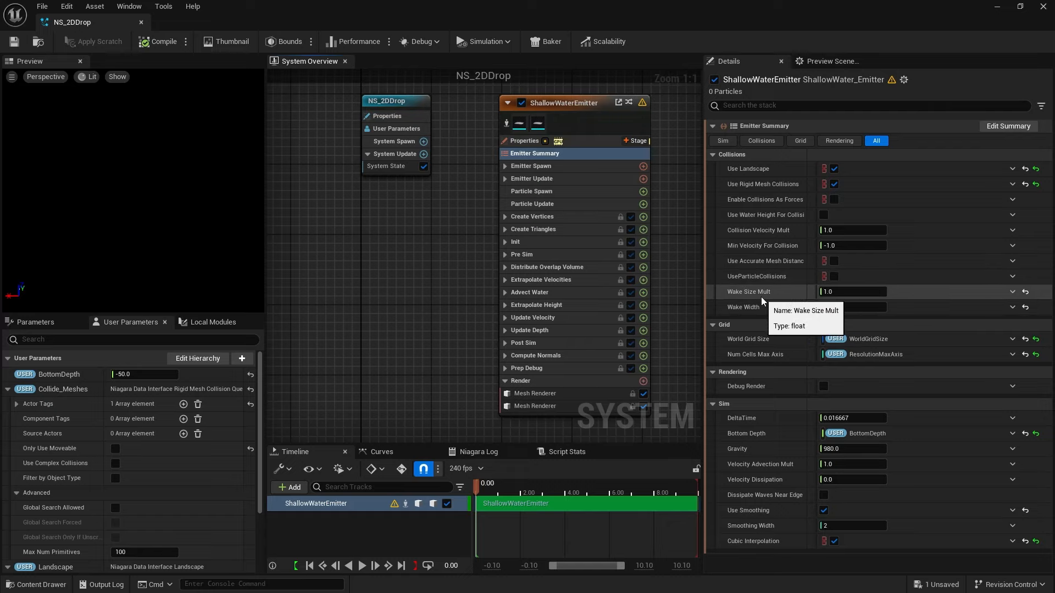
{"action": "left_click", "coordinate": [849, 292]}
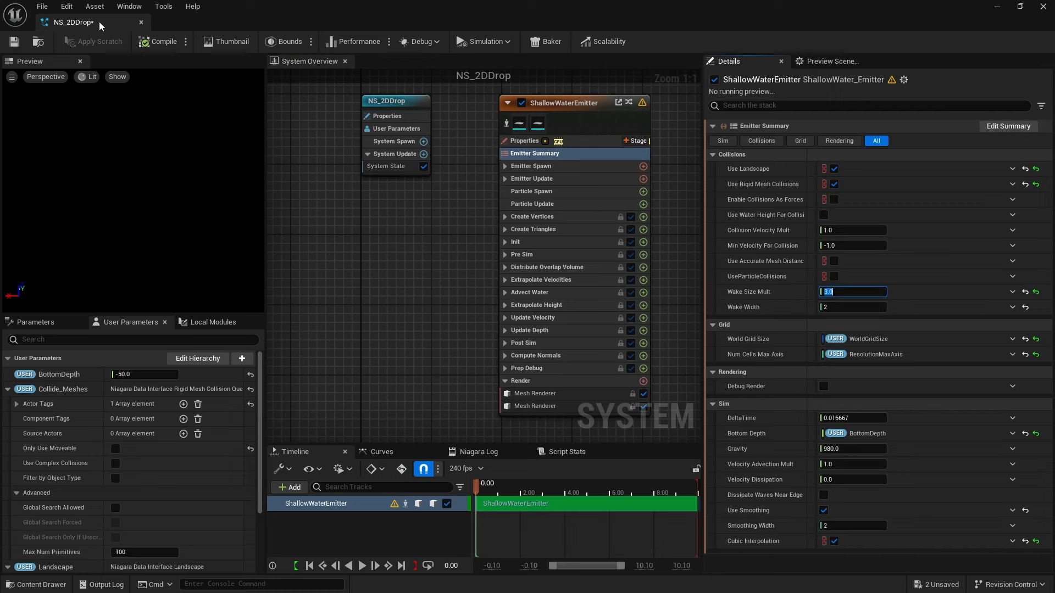
{"action": "left_click", "coordinate": [16, 43]}
Arrange the NS_2DDrop editor beside the water in the level and examine the emitter's Sim parameters such as Gravity and Velocity Dissipation
{"action": "left_click_drag", "start_coordinate": [187, 22], "coordinate": [615, 111]}
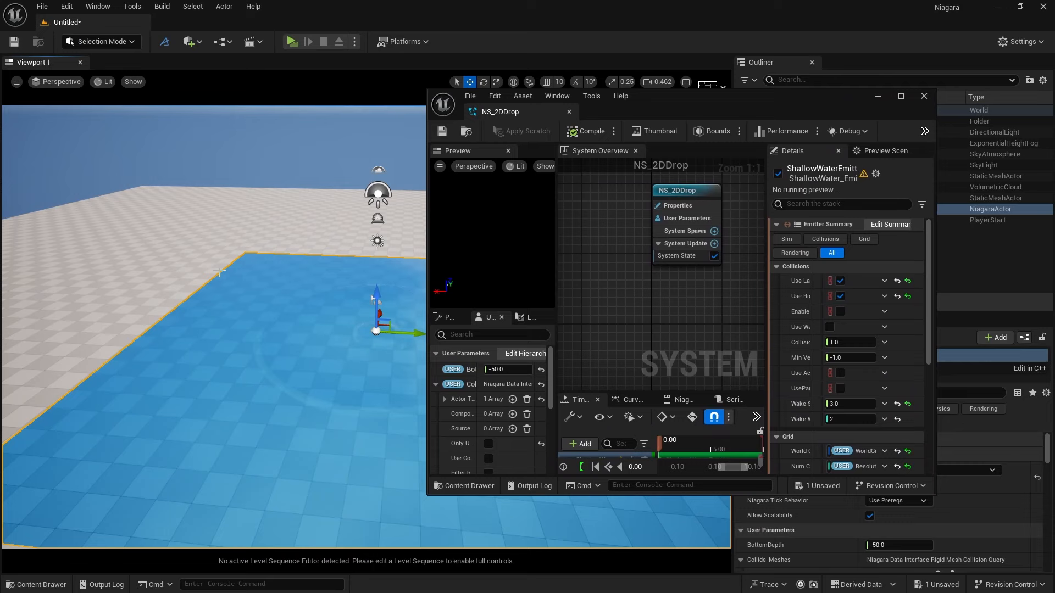
{"action": "right_click_drag", "start_coordinate": [211, 276], "coordinate": [237, 291]}
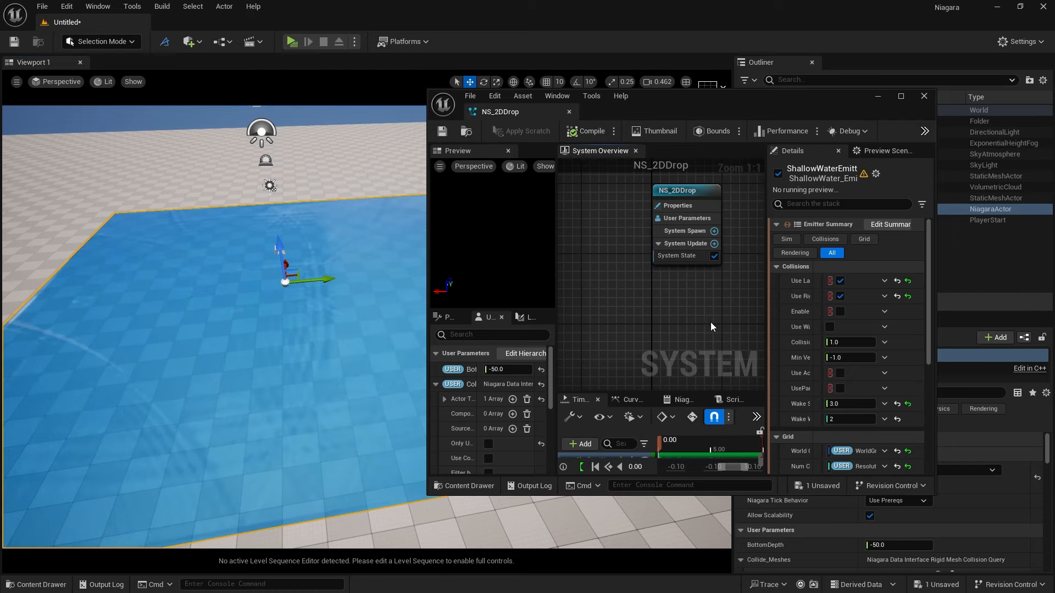
{"action": "right_click_drag", "start_coordinate": [710, 322], "coordinate": [579, 344]}
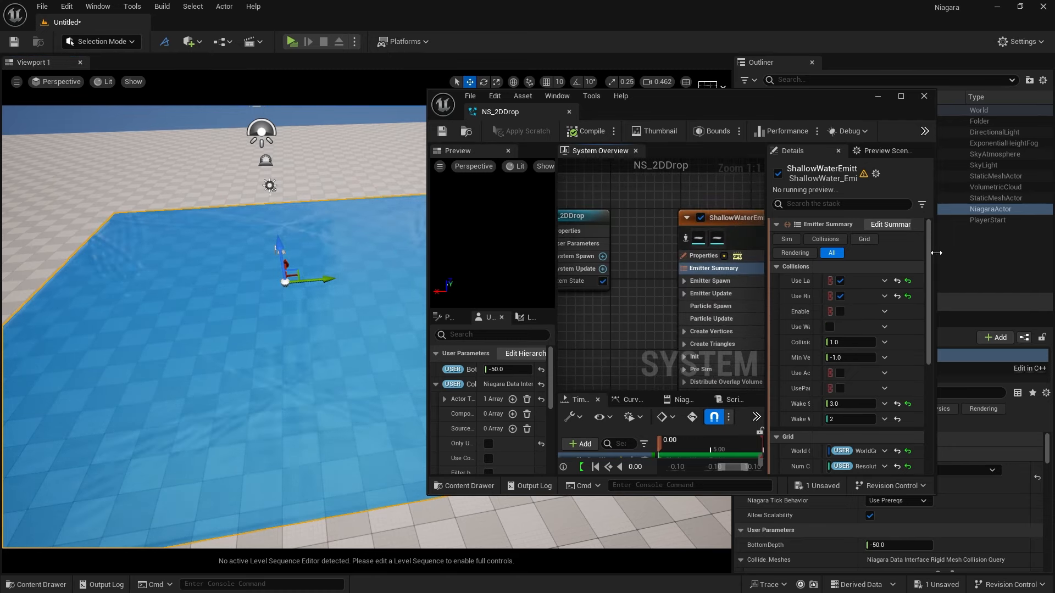
{"action": "left_click_drag", "start_coordinate": [935, 253], "coordinate": [1049, 252]}
{"action": "scroll", "coordinate": [907, 385], "scroll_direction": "down", "scroll_amount": 7}
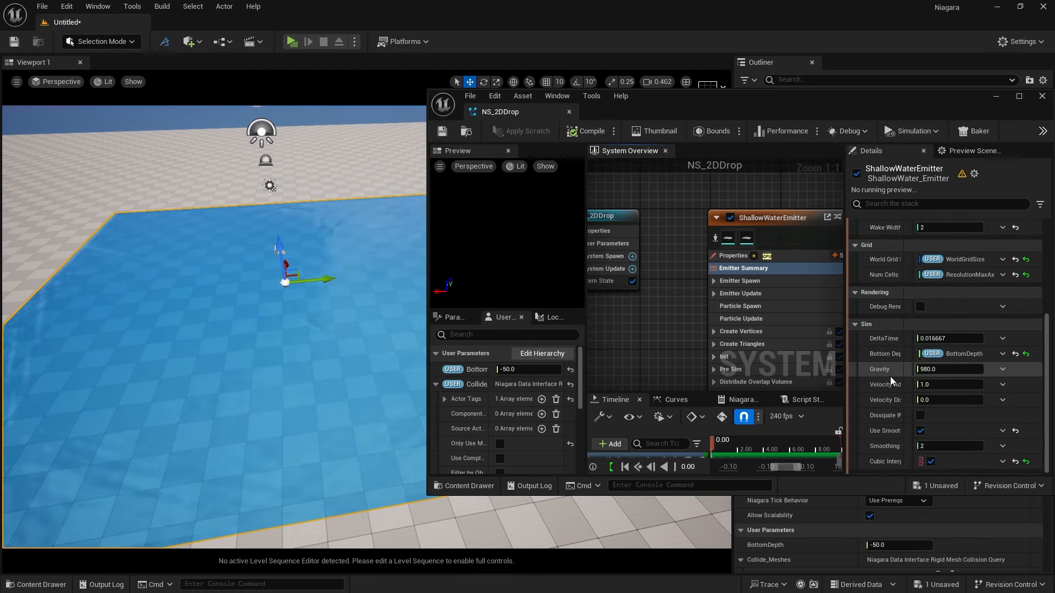
{"action": "left_click_drag", "start_coordinate": [910, 368], "coordinate": [944, 367]}
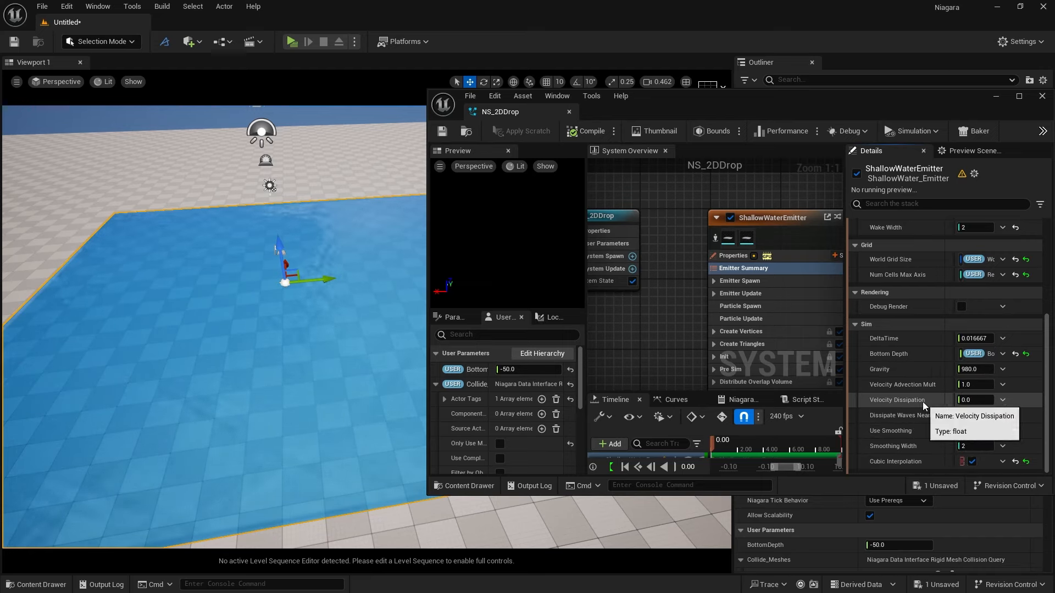
Examine the ShallowWaterEmitter's Mesh Renderer and simulation stages from Create Vertices to Update Depth, and close the system editor
{"action": "right_click_drag", "start_coordinate": [686, 325], "coordinate": [638, 256]}
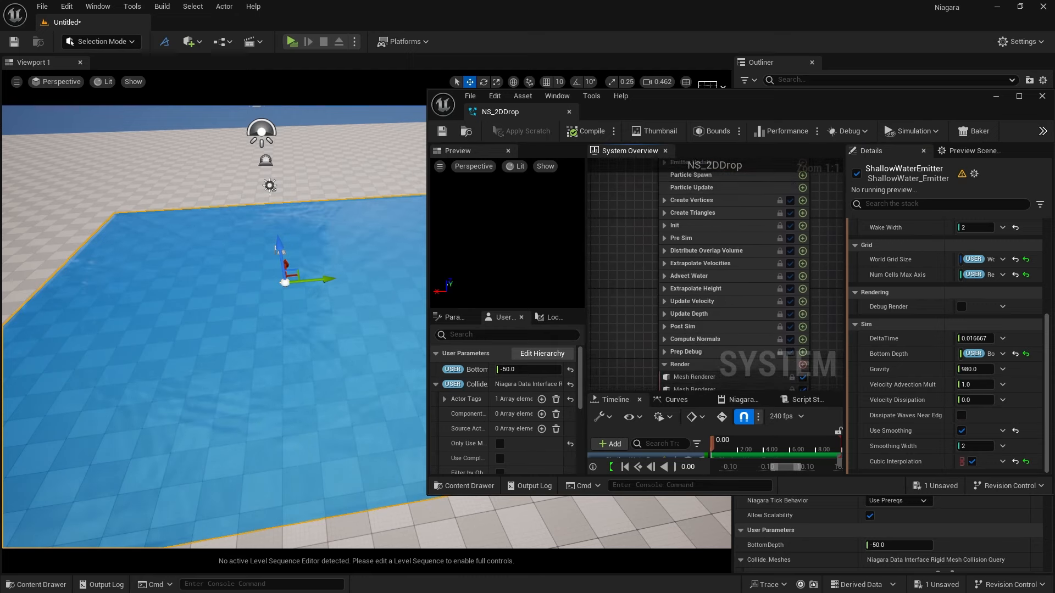
{"action": "right_click_drag", "start_coordinate": [633, 303], "coordinate": [611, 227]}
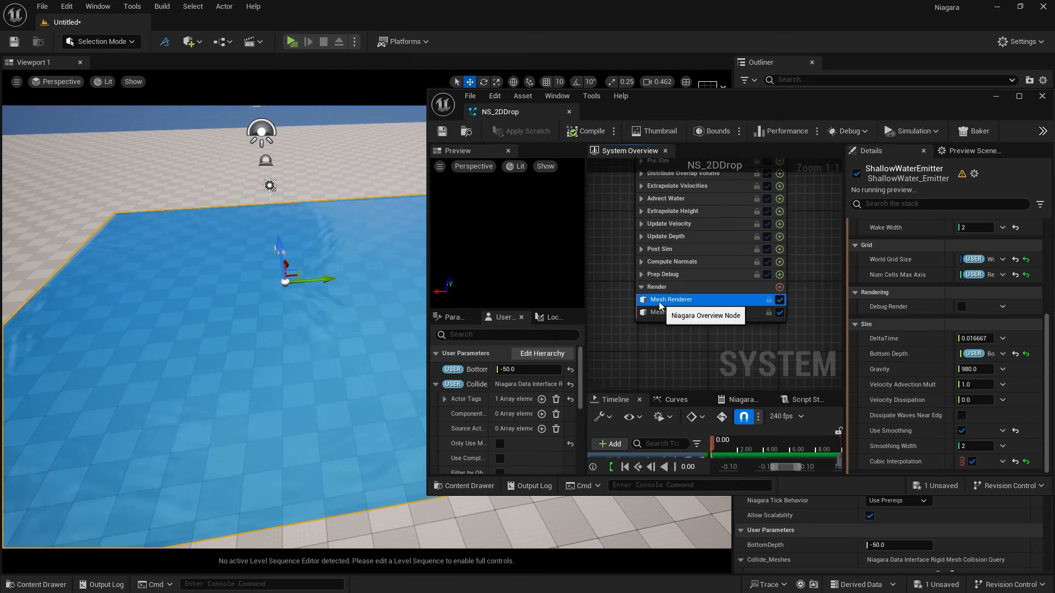
{"action": "left_click", "coordinate": [653, 300]}
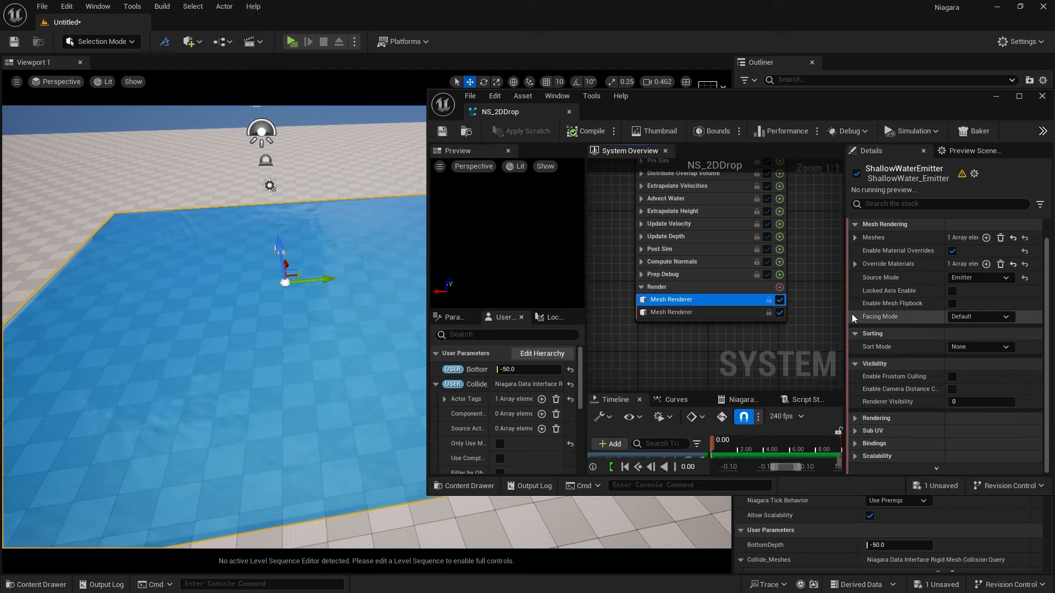
{"action": "left_click", "coordinate": [719, 288]}
{"action": "right_click_drag", "start_coordinate": [613, 228], "coordinate": [614, 312]}
{"action": "left_click", "coordinate": [648, 217]}
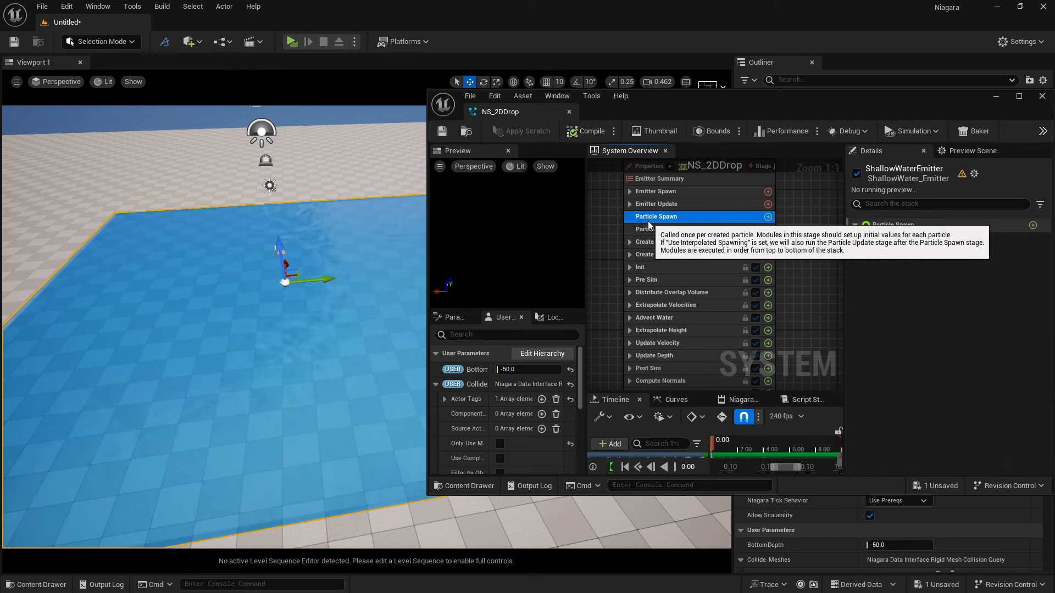
{"action": "left_click", "coordinate": [674, 242]}
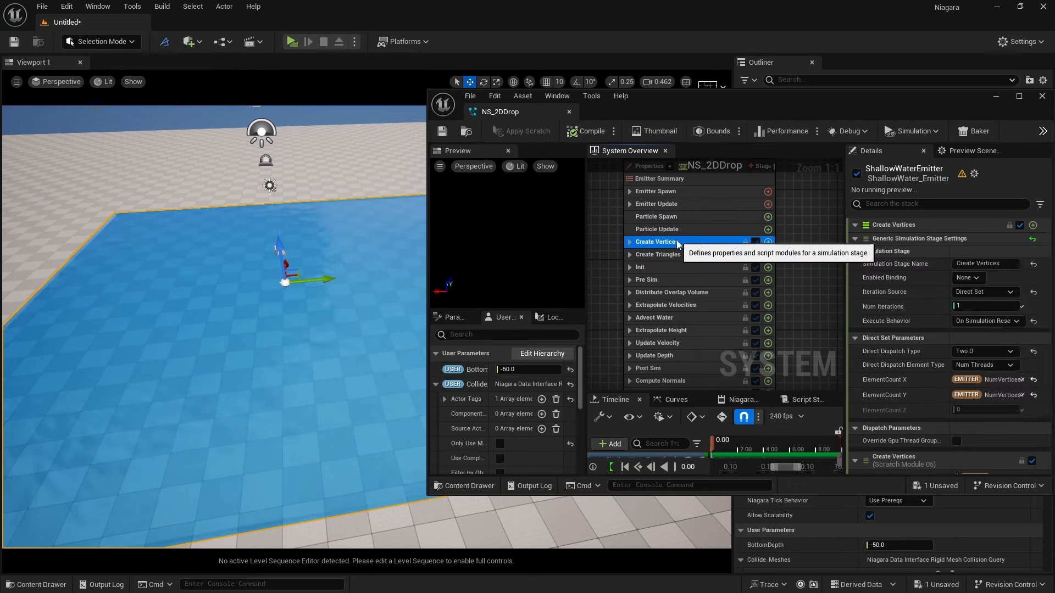
{"action": "left_click", "coordinate": [676, 255]}
{"action": "left_click", "coordinate": [675, 280]}
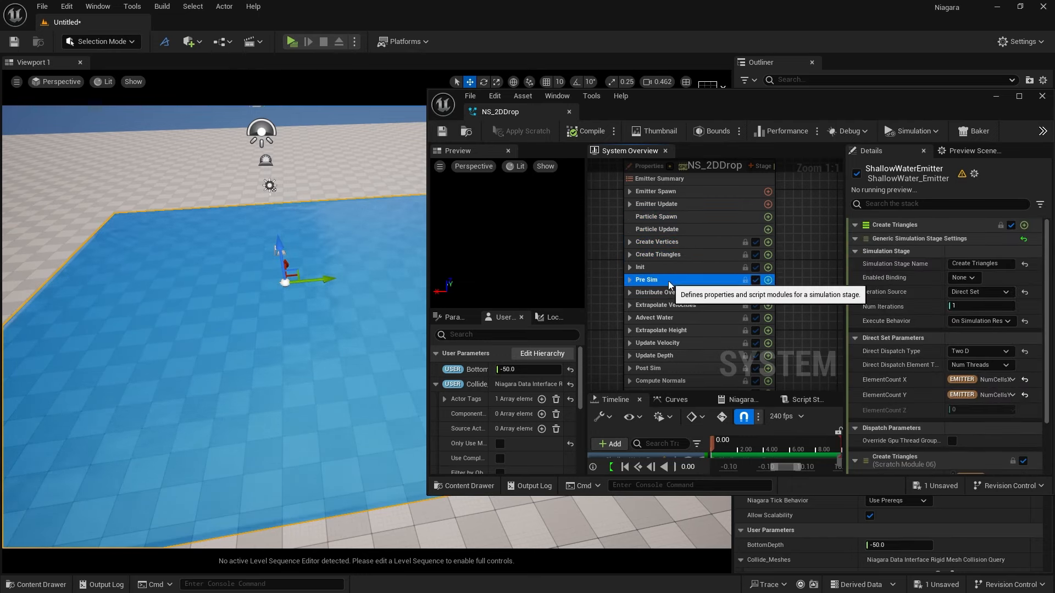
{"action": "left_click", "coordinate": [670, 306]}
{"action": "left_click", "coordinate": [662, 318]}
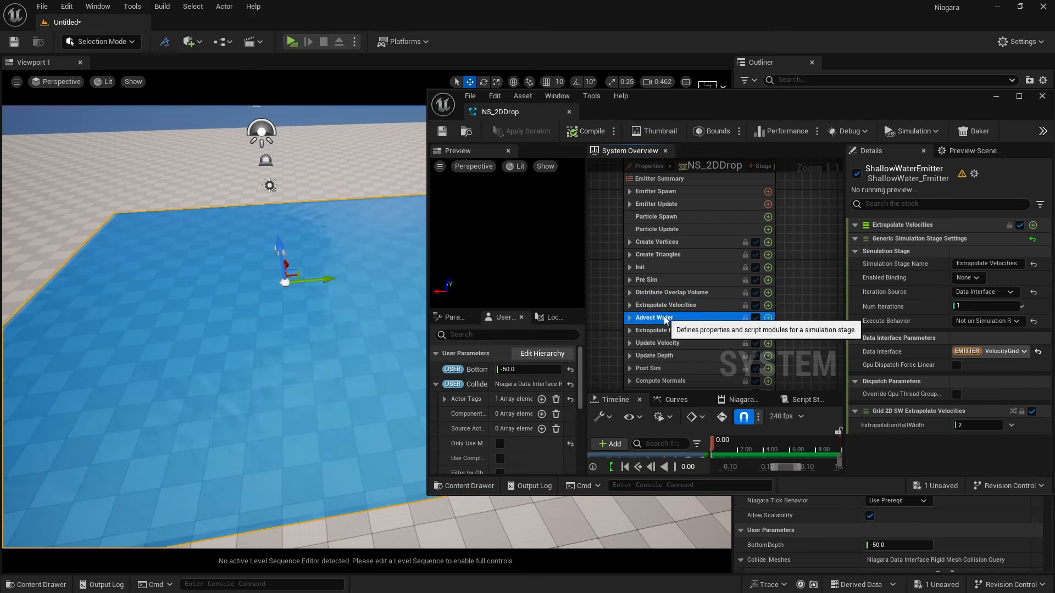
{"action": "left_click", "coordinate": [661, 357]}
{"action": "right_click_drag", "start_coordinate": [612, 246], "coordinate": [621, 313]}
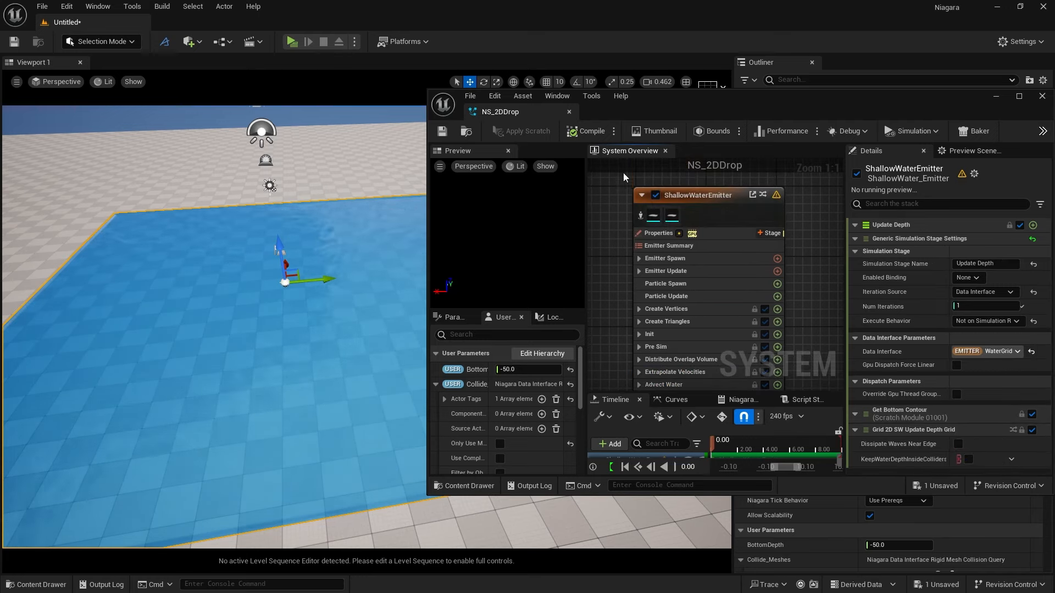
{"action": "left_click", "coordinate": [569, 111]}
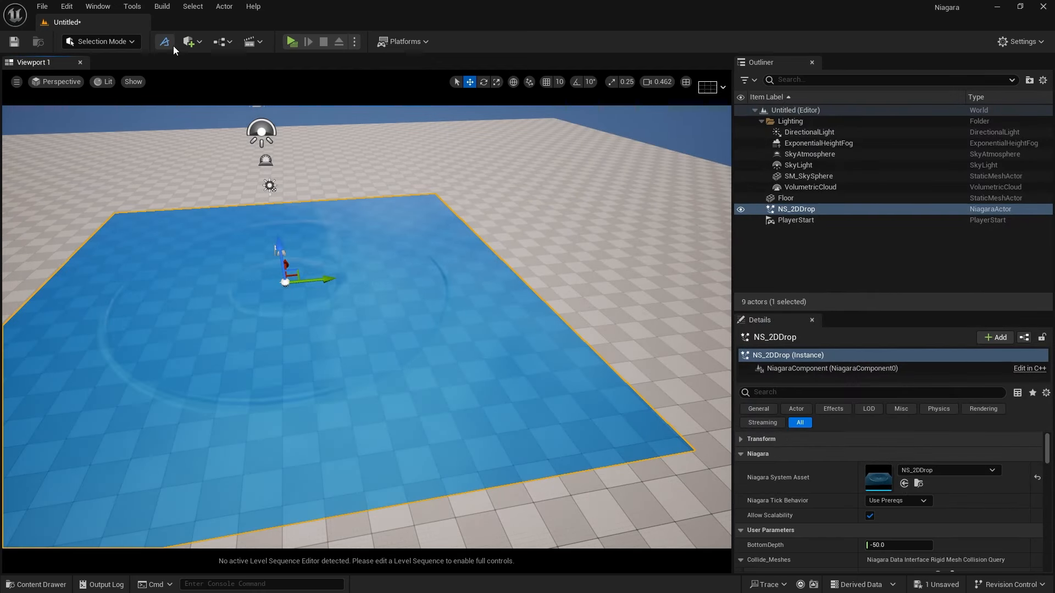
Add a Cylinder shape to the level and lower it to a height of about 95 so it dips into the water
{"action": "left_click", "coordinate": [192, 43]}
{"action": "mouse_move", "coordinate": [245, 169]}
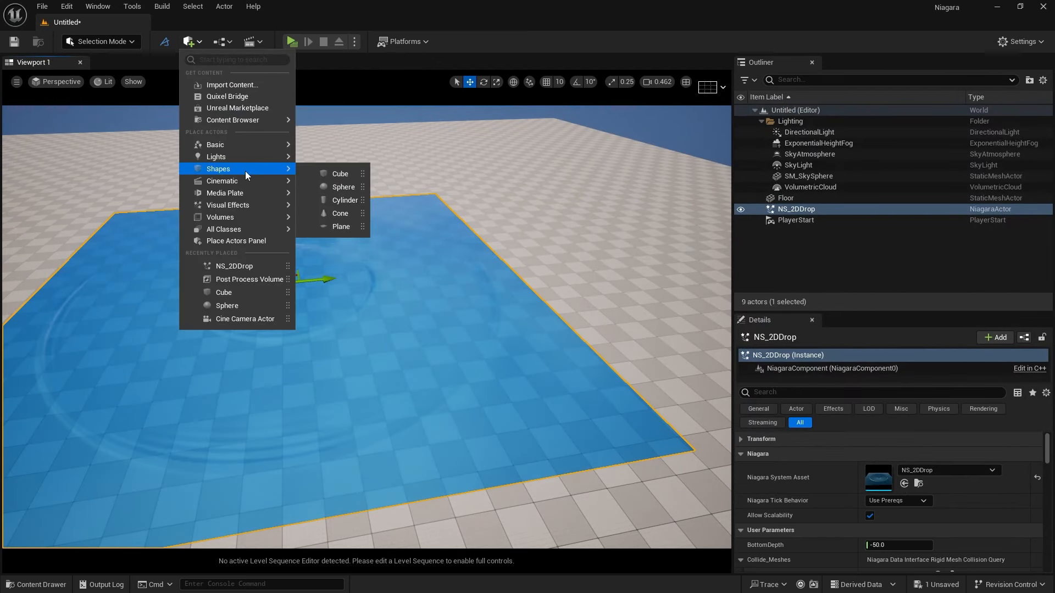
{"action": "left_click", "coordinate": [338, 200]}
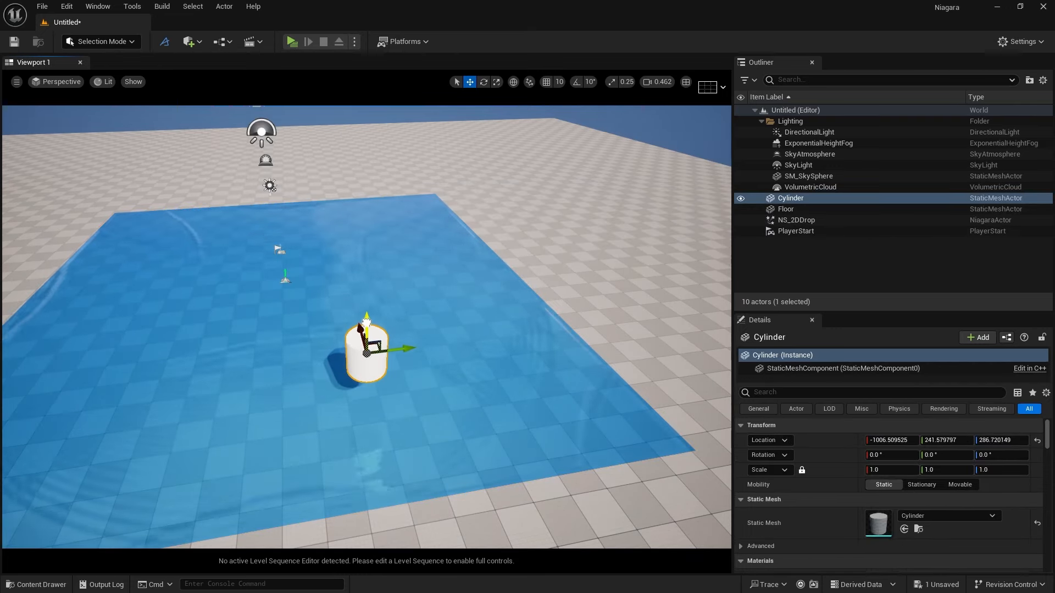
{"action": "left_click_drag", "start_coordinate": [367, 322], "coordinate": [366, 372]}
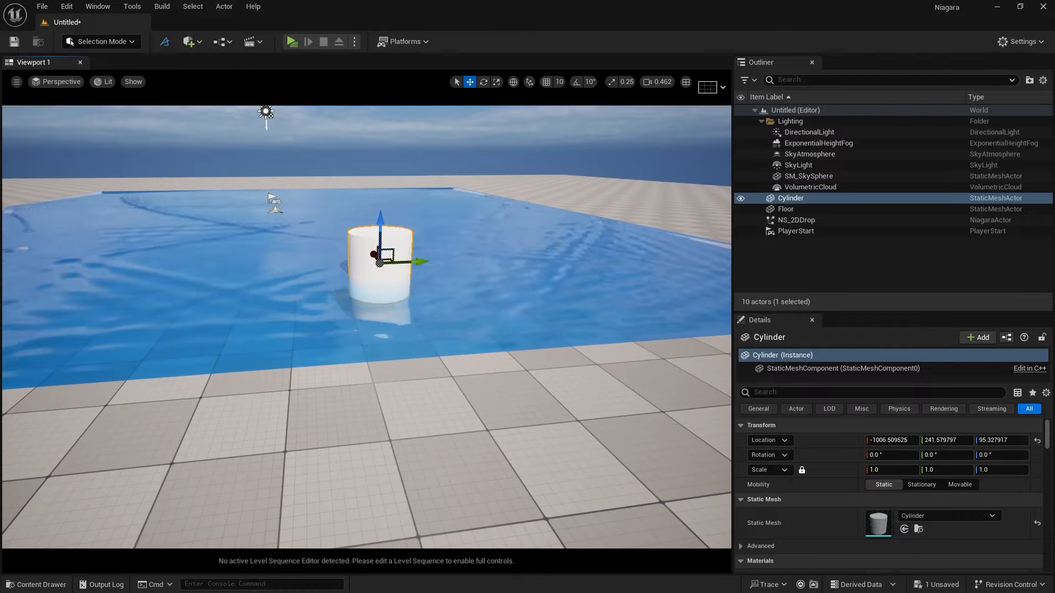
Move the cylinder along its X axis farther into the pool, to an X location of about -718
{"action": "right_click_drag", "start_coordinate": [379, 330], "coordinate": [429, 324]}
{"action": "key", "text": "a"}
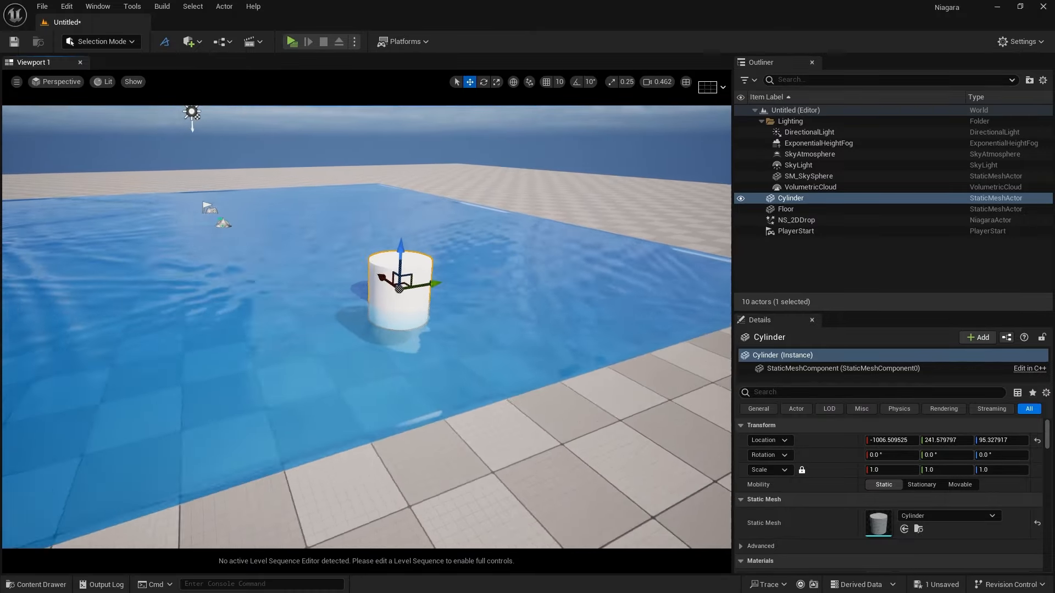
{"action": "right_click_drag", "start_coordinate": [241, 278], "coordinate": [281, 300]}
{"action": "key", "text": "e"}
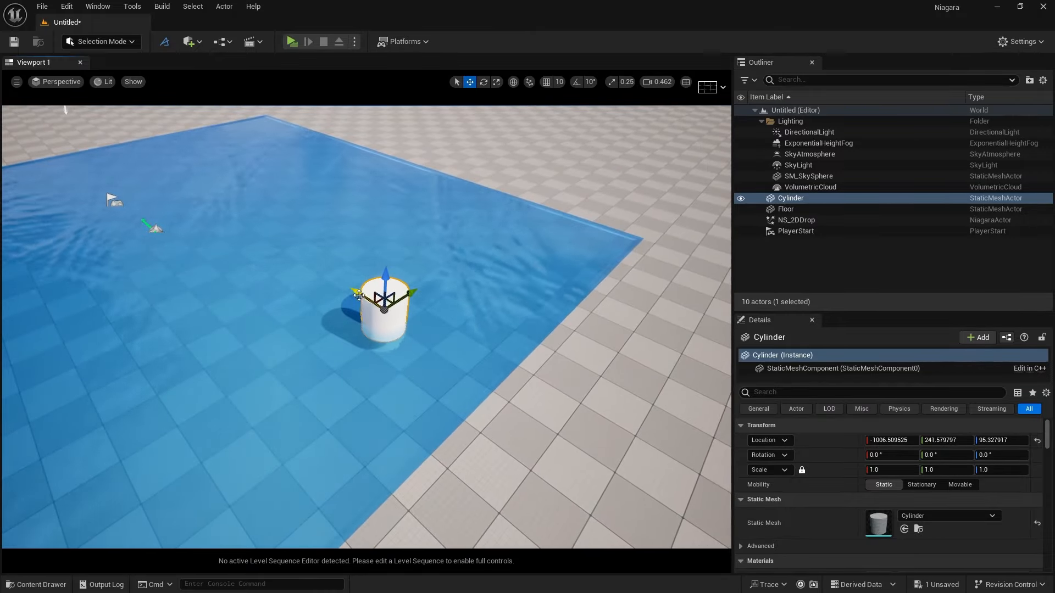
{"action": "mouse_move", "coordinate": [284, 256]}
{"action": "left_mouse_down"}
{"action": "mouse_move", "coordinate": [110, 183]}
{"action": "mouse_move", "coordinate": [309, 300]}
{"action": "mouse_move", "coordinate": [133, 188]}
{"action": "mouse_move", "coordinate": [418, 324]}
{"action": "mouse_move", "coordinate": [286, 250]}
{"action": "left_mouse_up"}
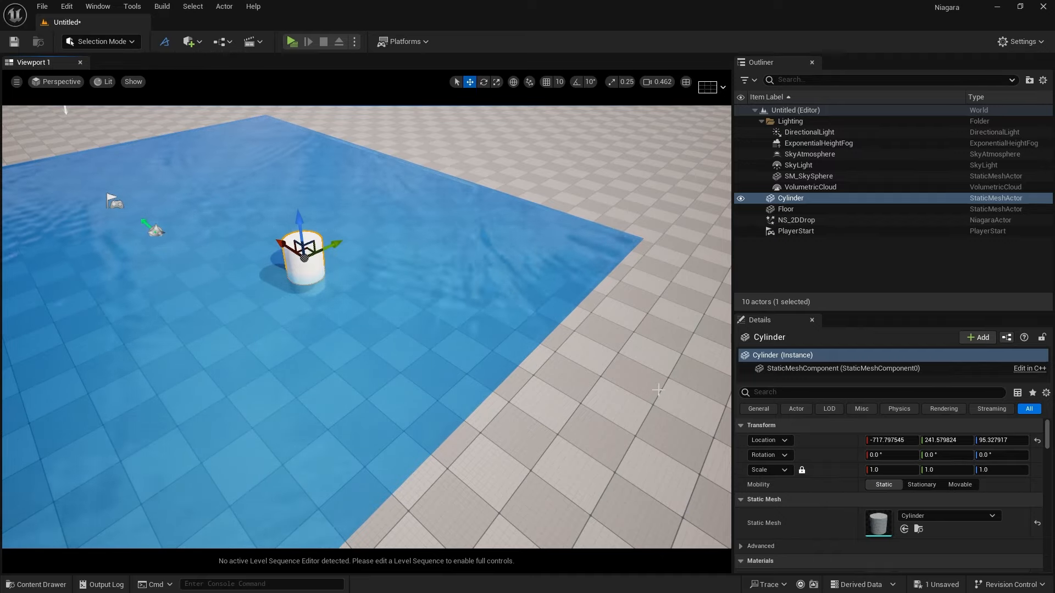
Add an actor tag named collider to the cylinder
{"action": "left_click", "coordinate": [773, 392]}
{"action": "type", "text": "tags"}
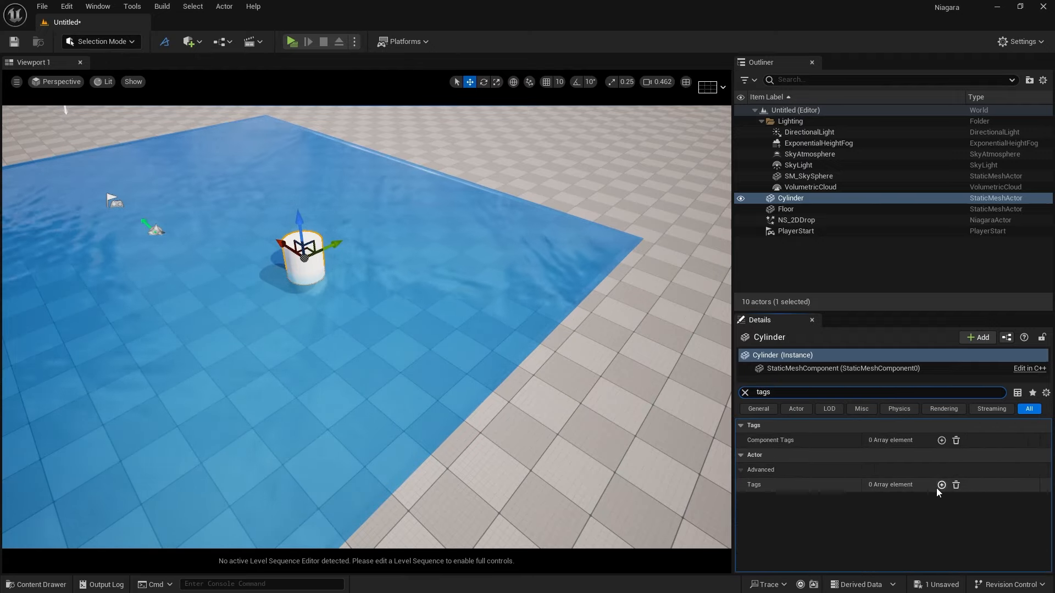
{"action": "left_click", "coordinate": [942, 486]}
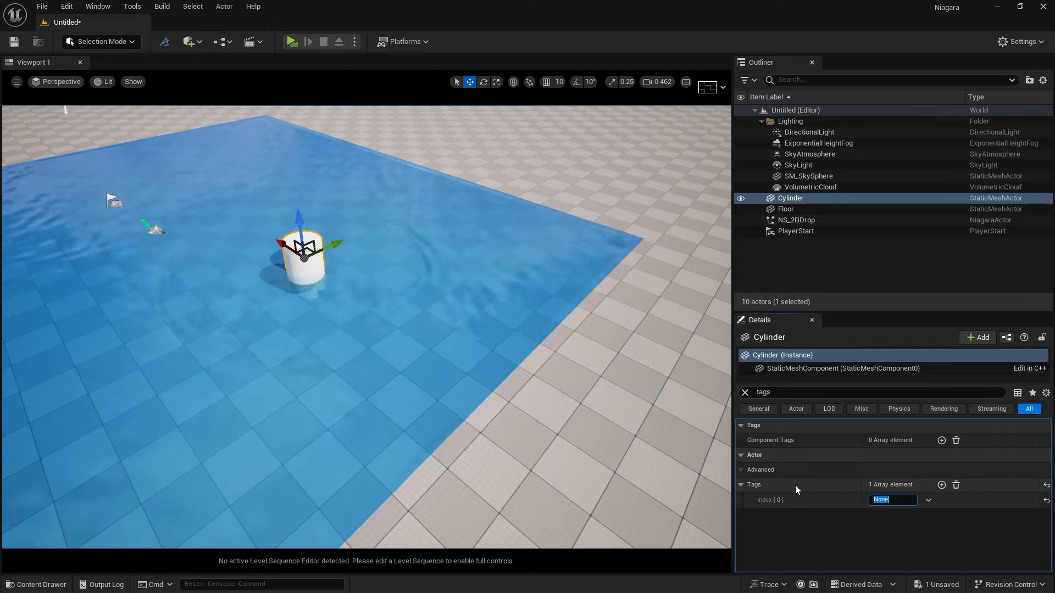
{"action": "type", "text": "colli"}
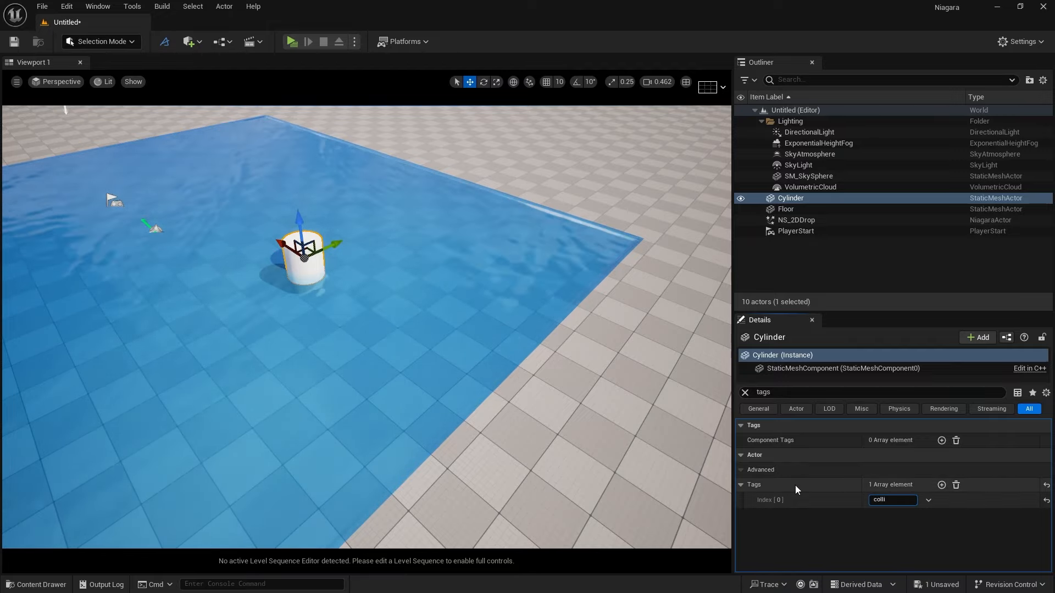
{"action": "type", "text": "der"}
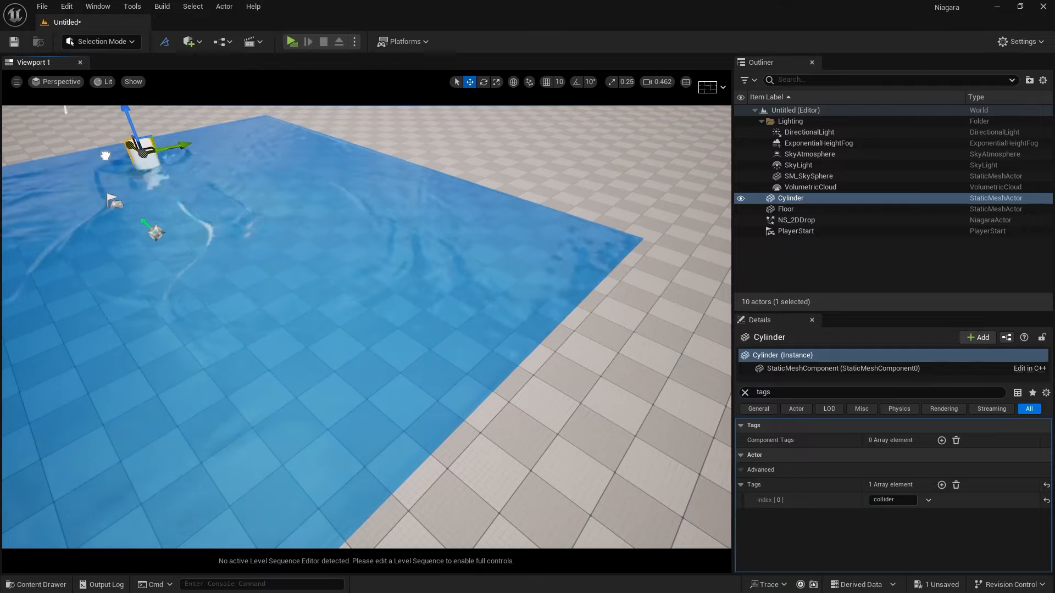
Move the tagged cylinder around through the shallow water pool, ending at an X location of about -499 and Y of about -214
{"action": "left_click_drag", "start_coordinate": [358, 274], "coordinate": [317, 247]}
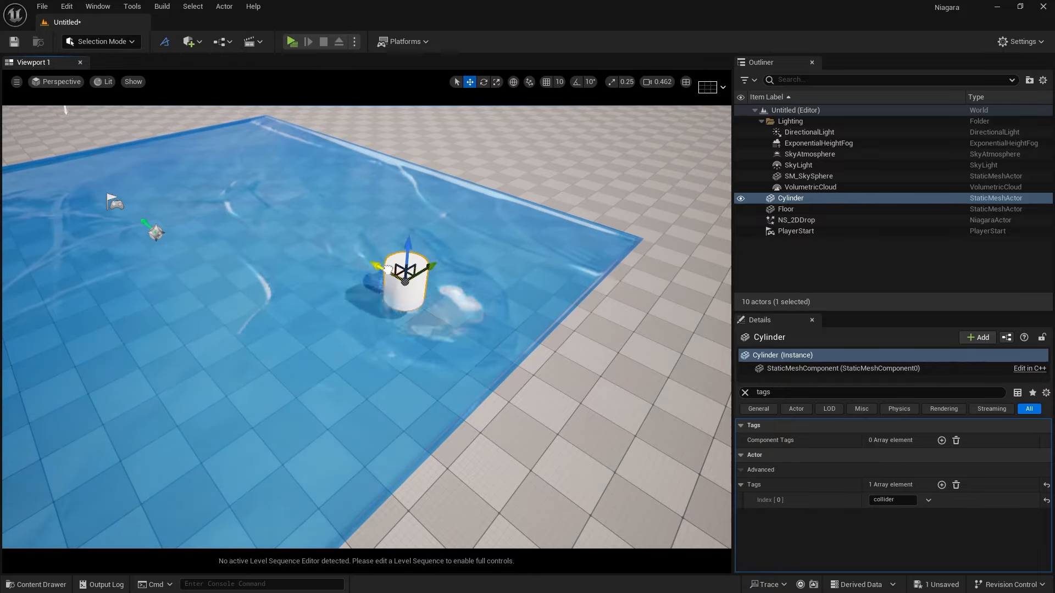
{"action": "left_click_drag", "start_coordinate": [388, 269], "coordinate": [126, 310]}
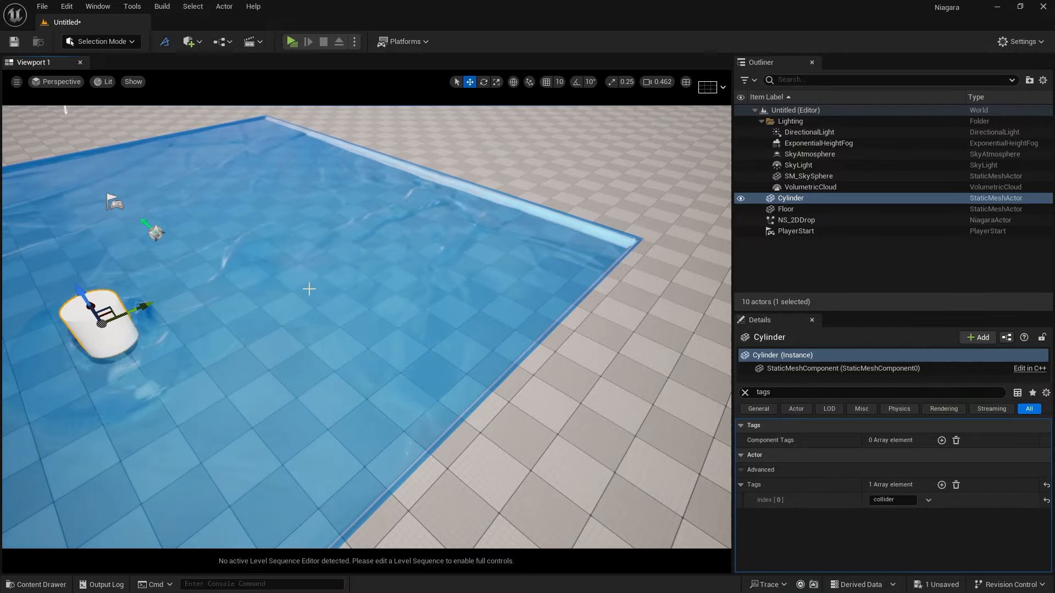
{"action": "left_click_drag", "start_coordinate": [309, 289], "coordinate": [306, 295]}
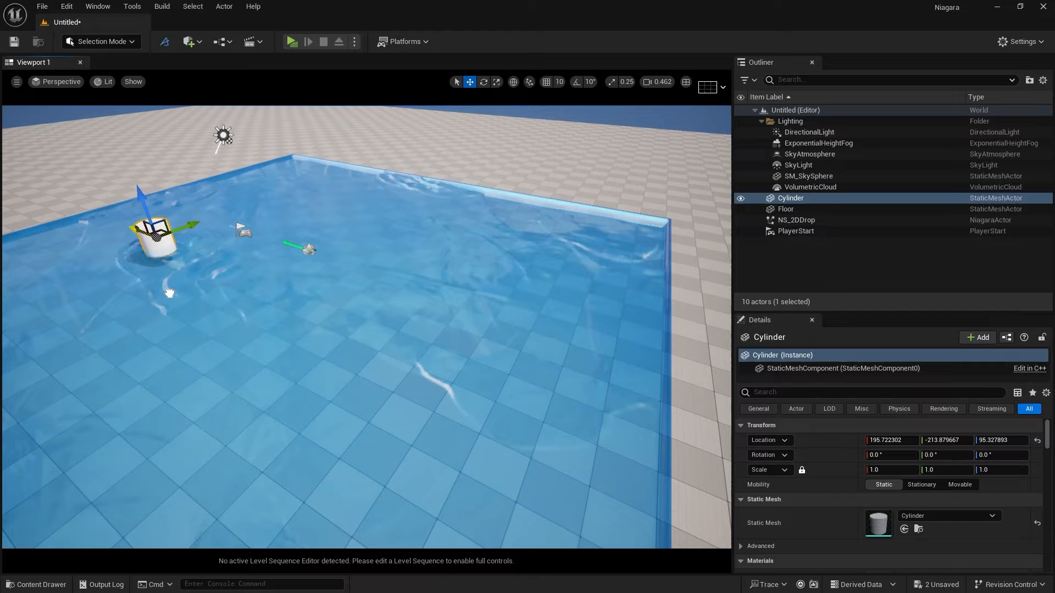
{"action": "left_click_drag", "start_coordinate": [170, 293], "coordinate": [293, 290]}
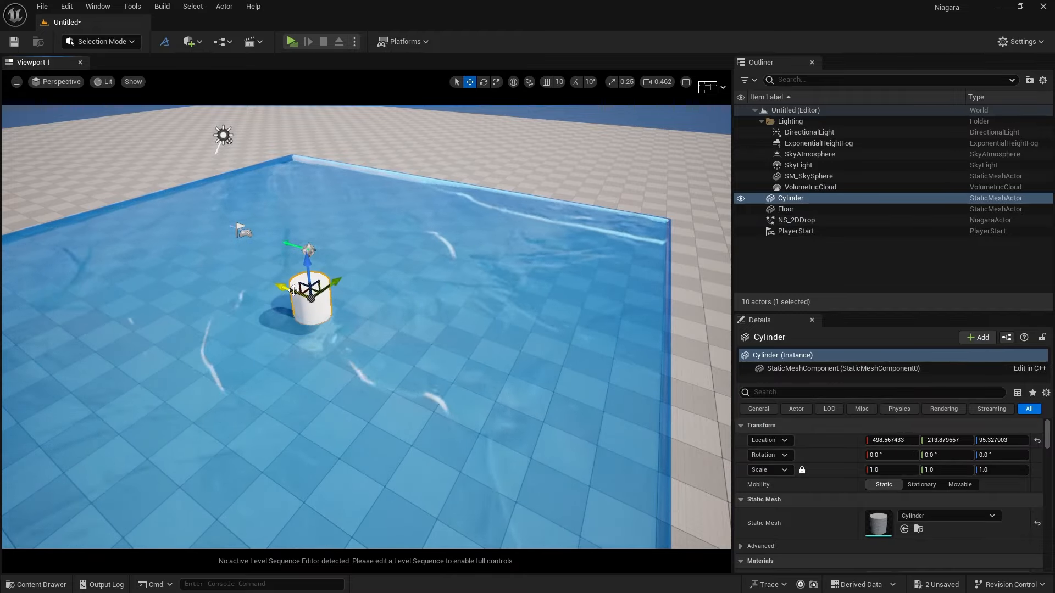
{"action": "key", "text": "f"}
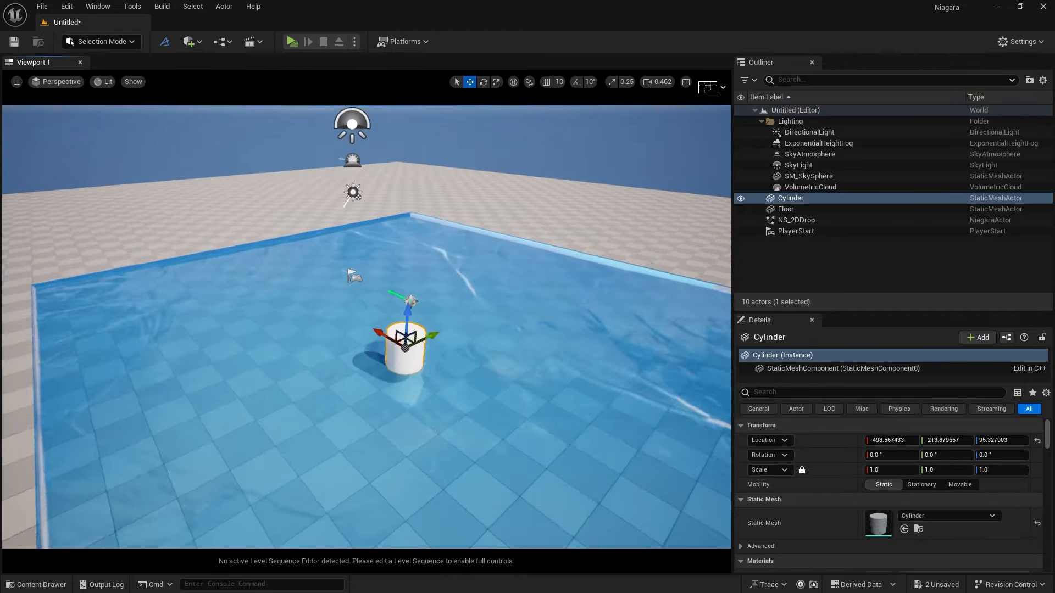
Create a Niagara system named NS_ParticleCollision in the NiagaraTutorial folder, based on the Grid2D_SW_ParticleCollisions template
{"action": "left_click", "coordinate": [36, 584]}
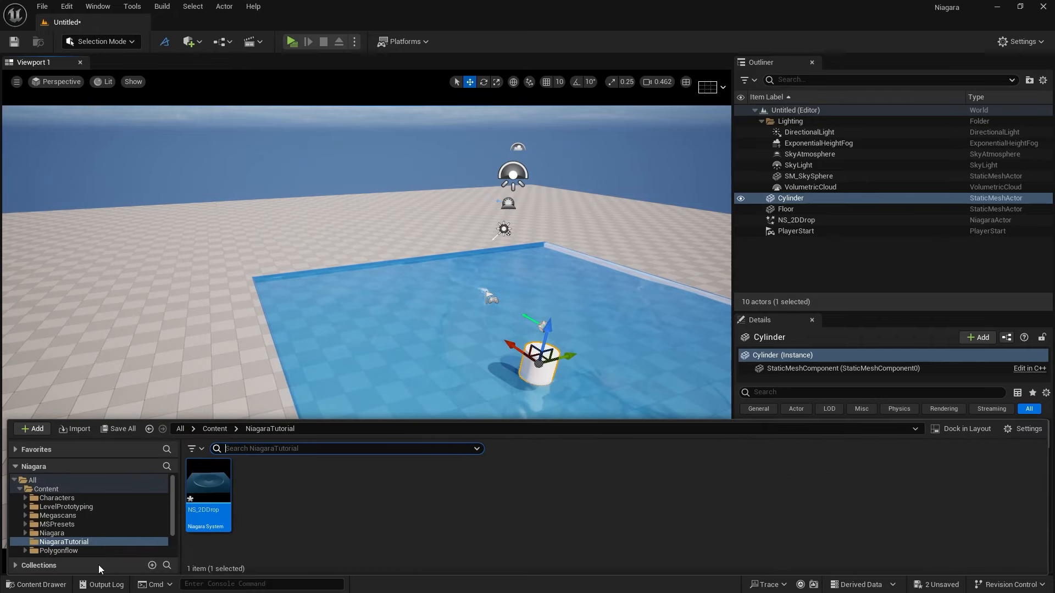
{"action": "right_click", "coordinate": [268, 512]}
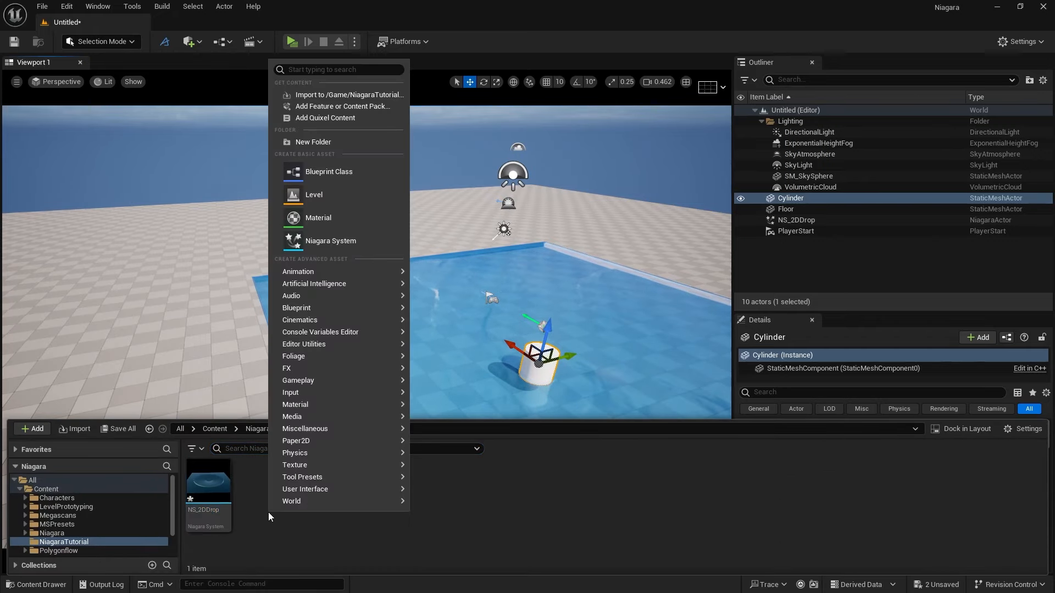
{"action": "left_click", "coordinate": [348, 239]}
{"action": "left_click", "coordinate": [295, 237]}
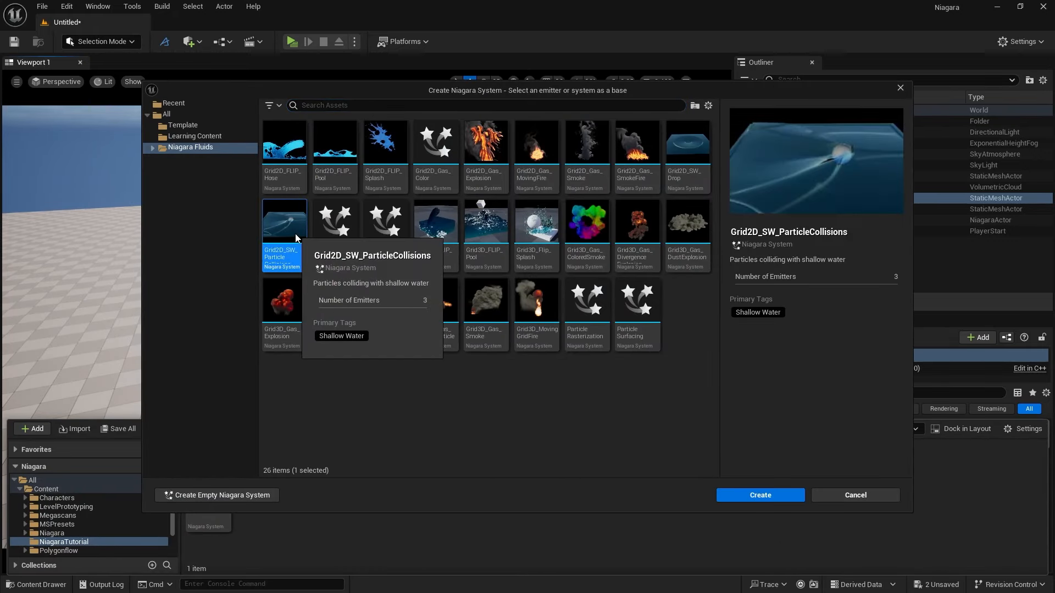
{"action": "left_click", "coordinate": [771, 494]}
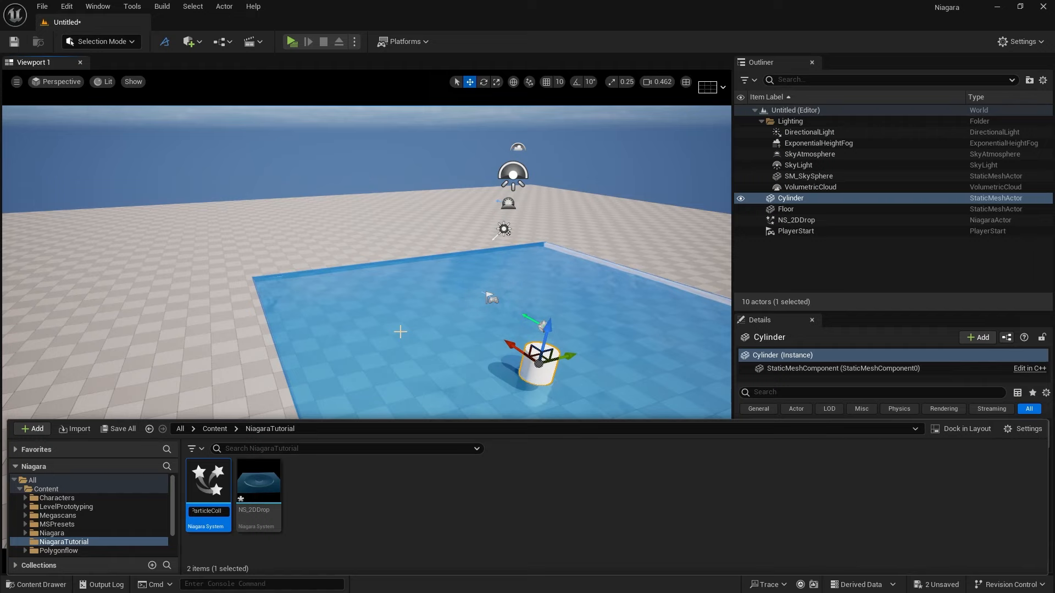
{"action": "key", "text": "Return"}
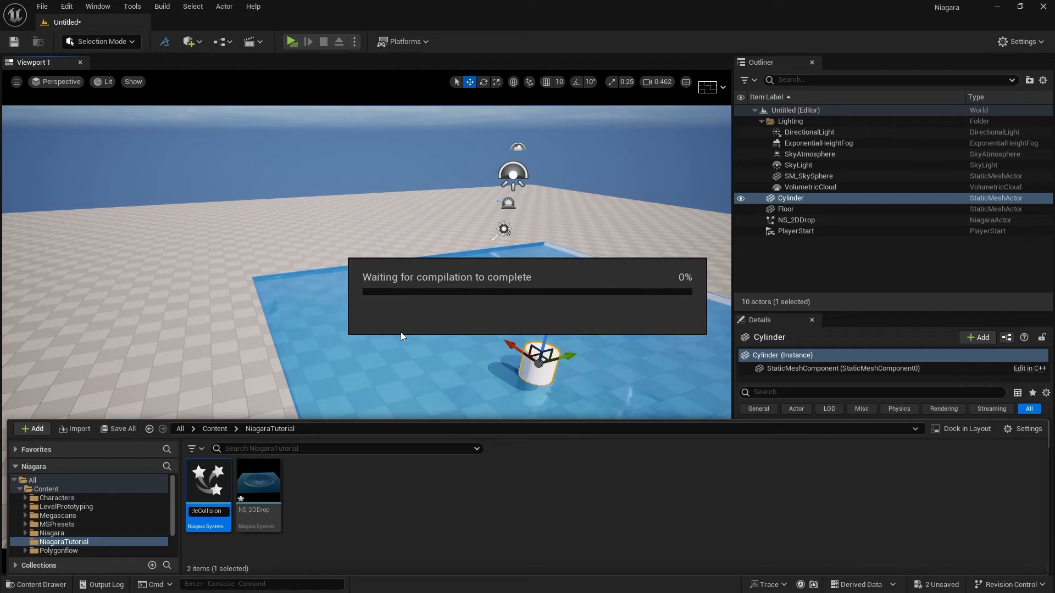
Place NS_ParticleCollision in the level beside the first pool, raising it above the floor and shifting it away from that pool
{"action": "left_click_drag", "start_coordinate": [259, 489], "coordinate": [99, 315]}
{"action": "key", "text": "f"}
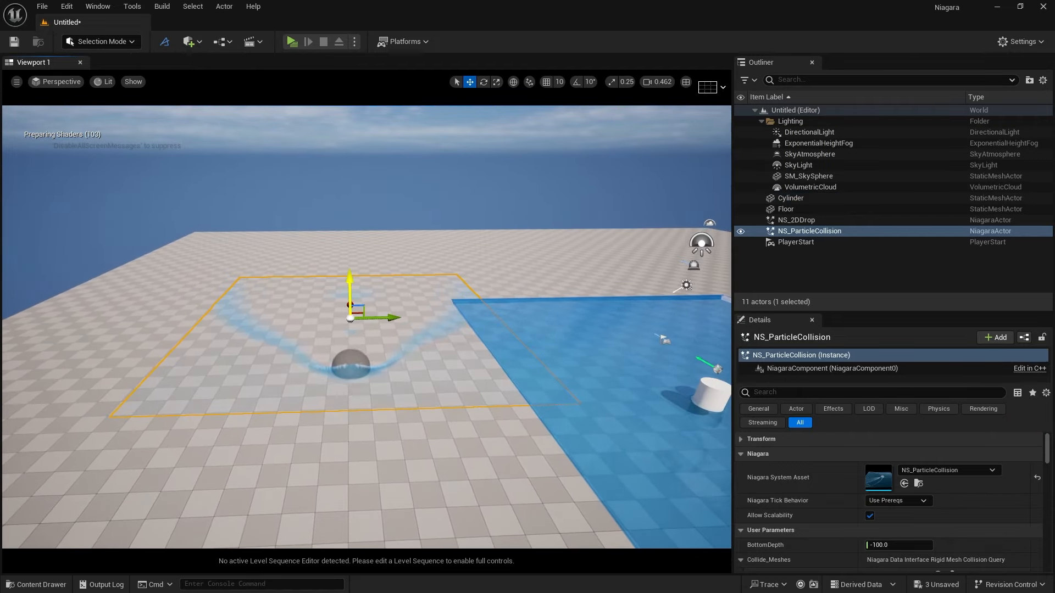
{"action": "left_click_drag", "start_coordinate": [338, 276], "coordinate": [338, 260]}
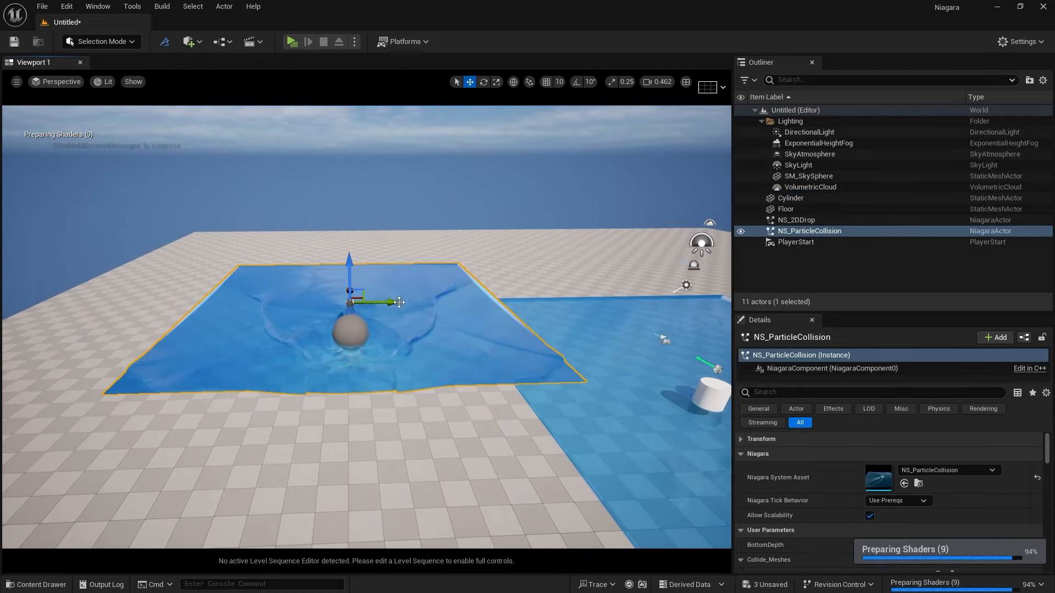
{"action": "left_click_drag", "start_coordinate": [399, 302], "coordinate": [373, 301]}
{"action": "right_click_drag", "start_coordinate": [296, 332], "coordinate": [419, 364]}
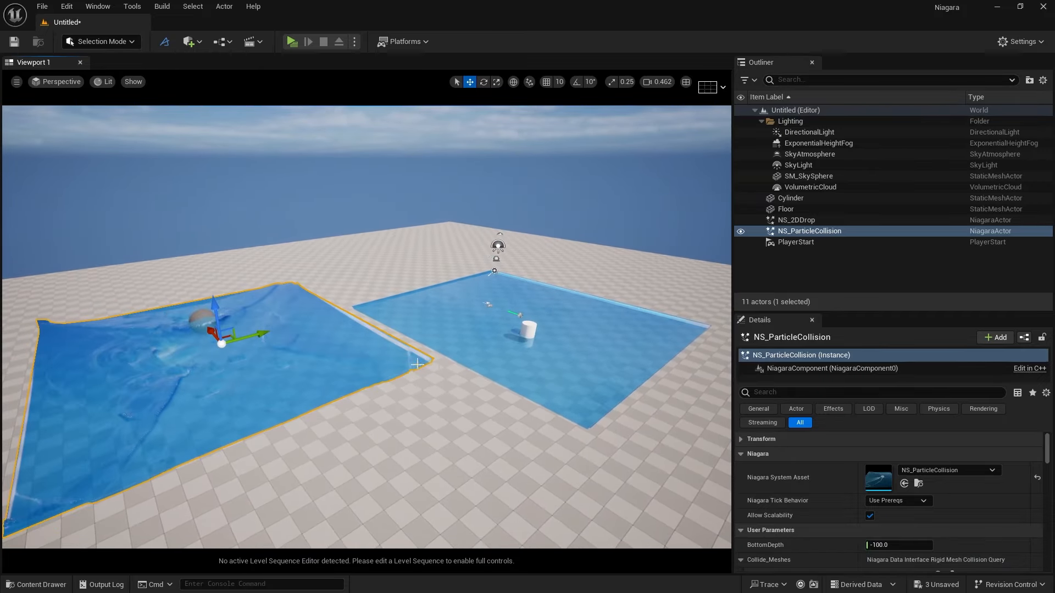
Move the cylinder into the particle collision pool, to a Y location of about -2267 and a height of about 67
{"action": "left_click", "coordinate": [528, 330]}
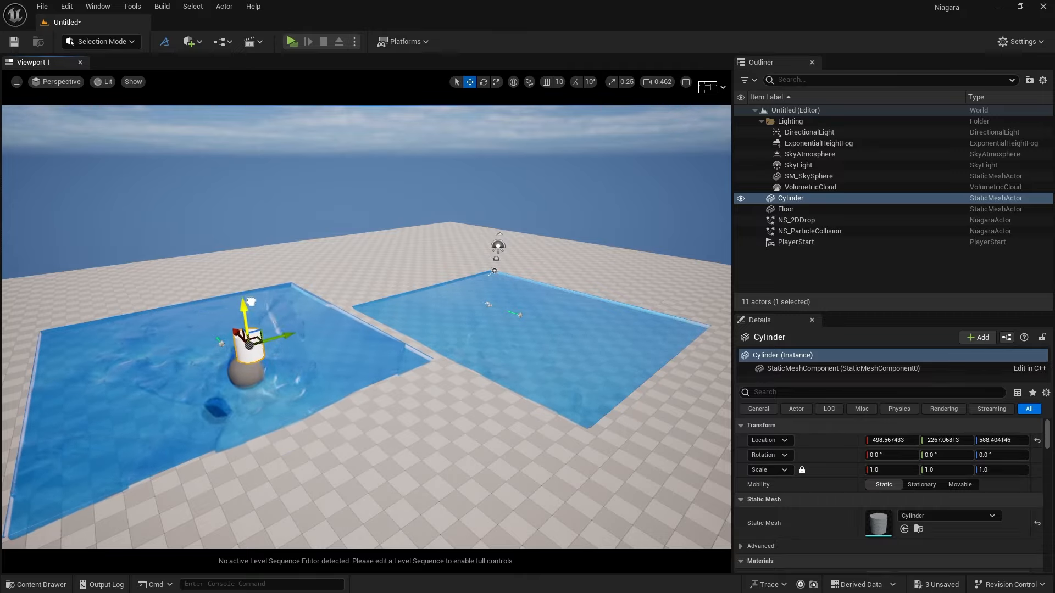
{"action": "mouse_move", "coordinate": [249, 380]}
{"action": "right_mouse_down"}
{"action": "mouse_move", "coordinate": [340, 403]}
{"action": "mouse_move", "coordinate": [352, 426]}
{"action": "mouse_move", "coordinate": [250, 377]}
{"action": "right_mouse_up"}
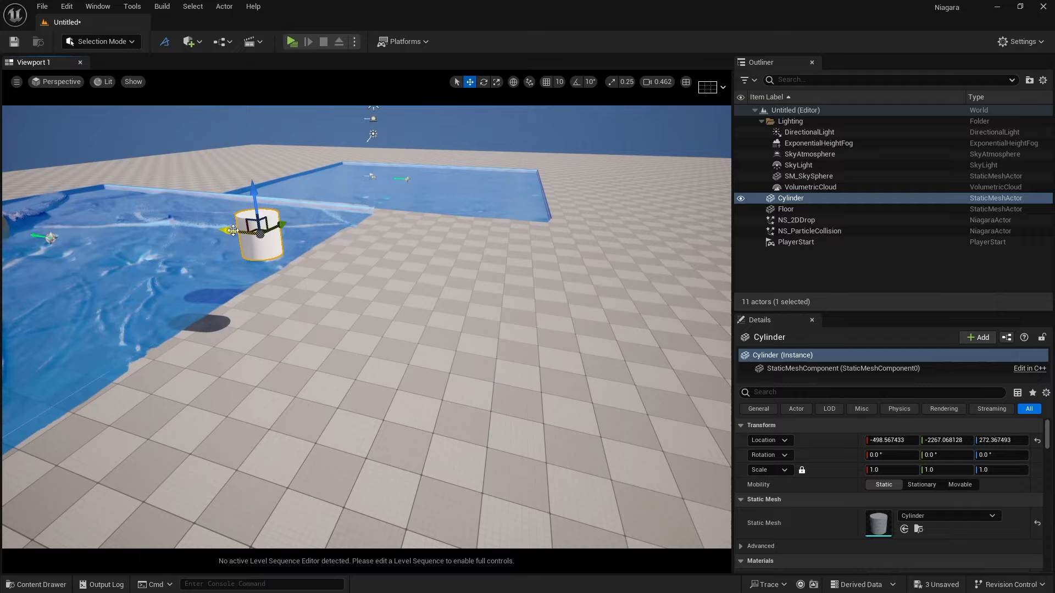
{"action": "left_click_drag", "start_coordinate": [232, 230], "coordinate": [136, 232]}
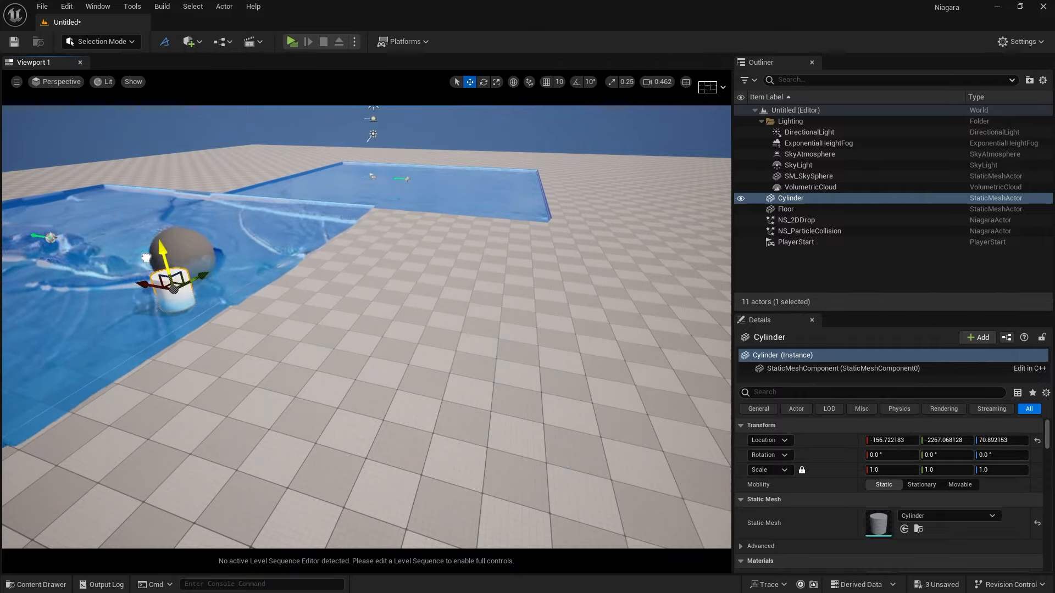
{"action": "right_click_drag", "start_coordinate": [240, 322], "coordinate": [207, 352]}
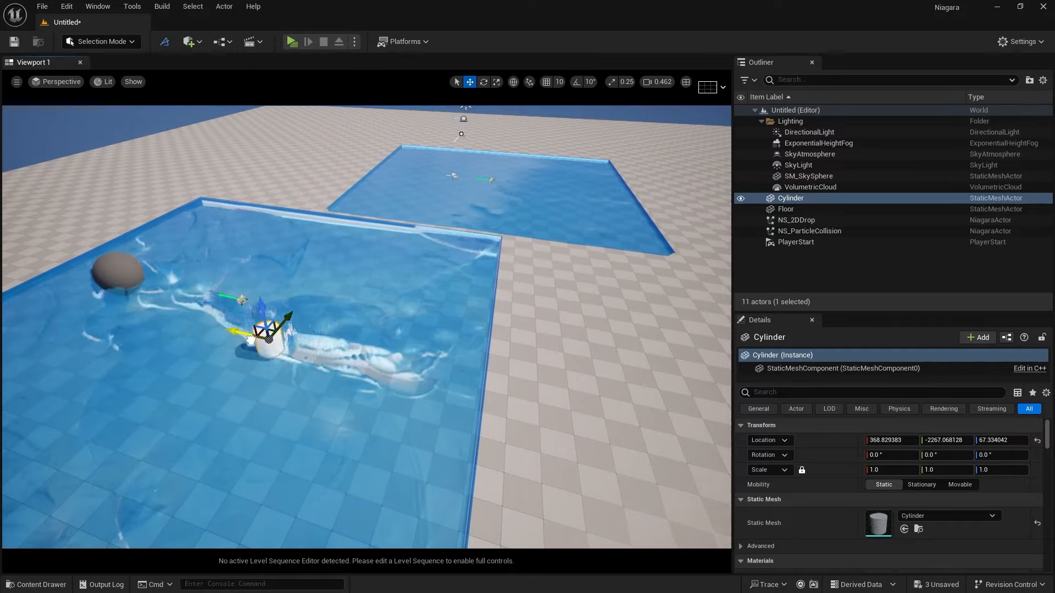
Sweep the cylinder back and forth along its X axis through the particle collision pool, ending at X of about 412
{"action": "left_click_drag", "start_coordinate": [215, 337], "coordinate": [282, 348]}
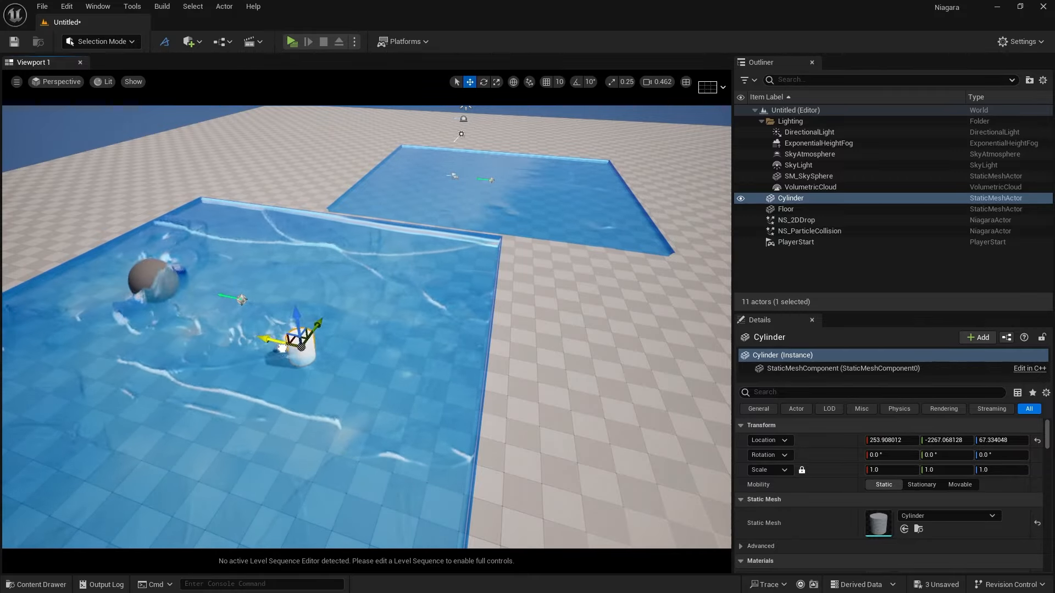
{"action": "left_click_drag", "start_coordinate": [423, 365], "coordinate": [139, 310]}
{"action": "left_click_drag", "start_coordinate": [216, 328], "coordinate": [250, 333]}
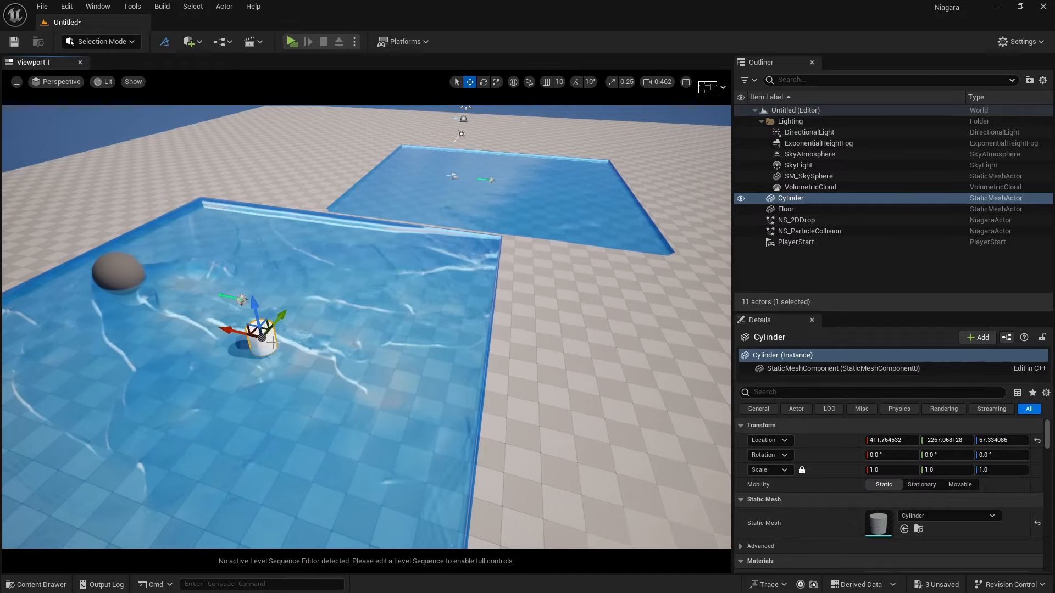
Open the NS_ParticleCollision system and examine its ShallowWaterCollisionParticles emitter and the user parameters from BottomDepth to WorldGridSize
{"action": "left_click", "coordinate": [365, 310]}
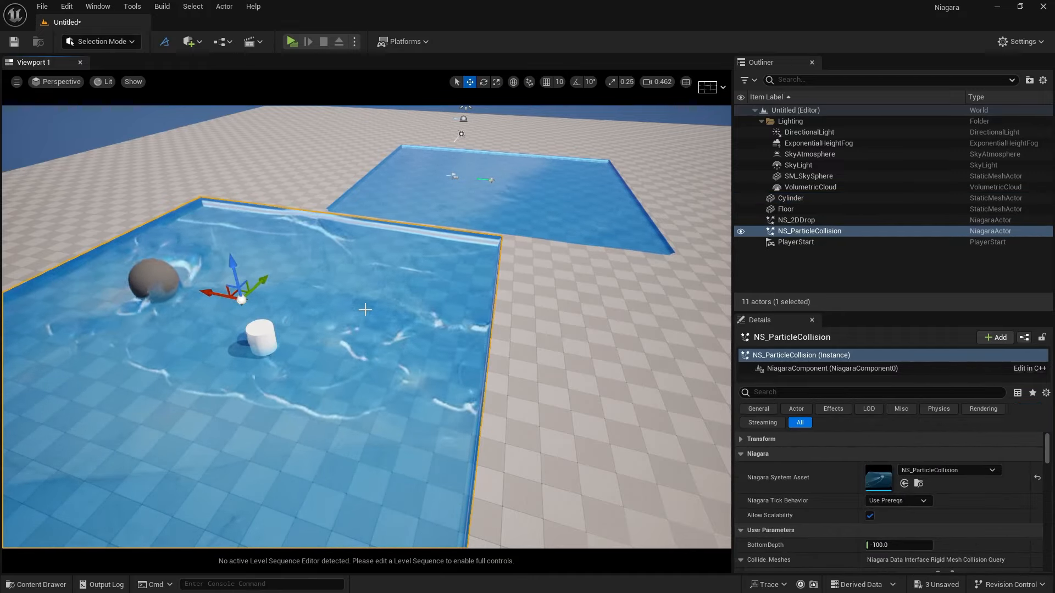
{"action": "double_click", "coordinate": [878, 478]}
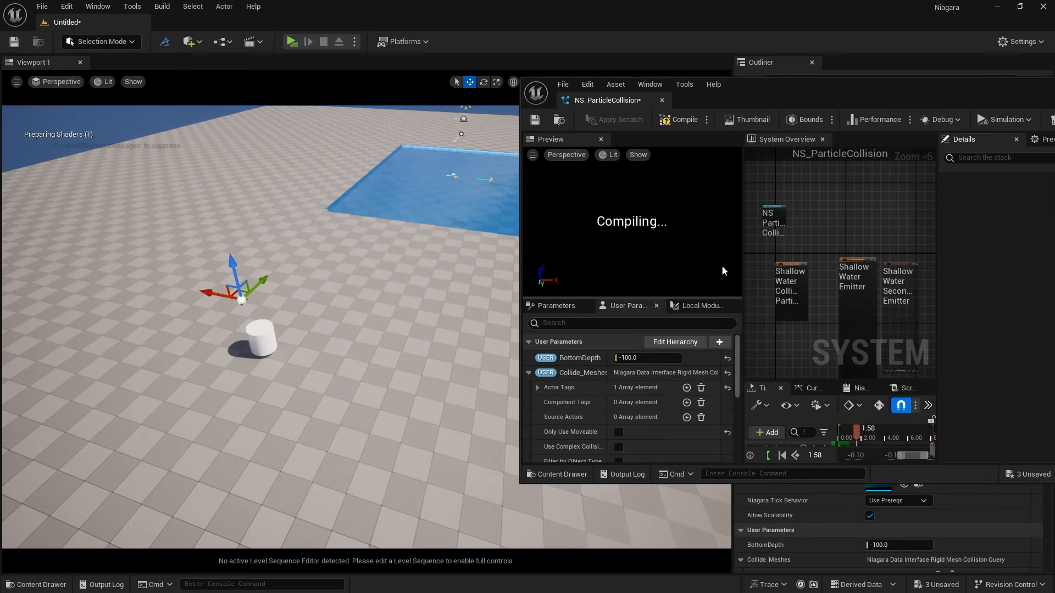
{"action": "scroll", "coordinate": [822, 298], "scroll_direction": "up", "scroll_amount": 2}
{"action": "right_click_drag", "start_coordinate": [822, 299], "coordinate": [886, 271]}
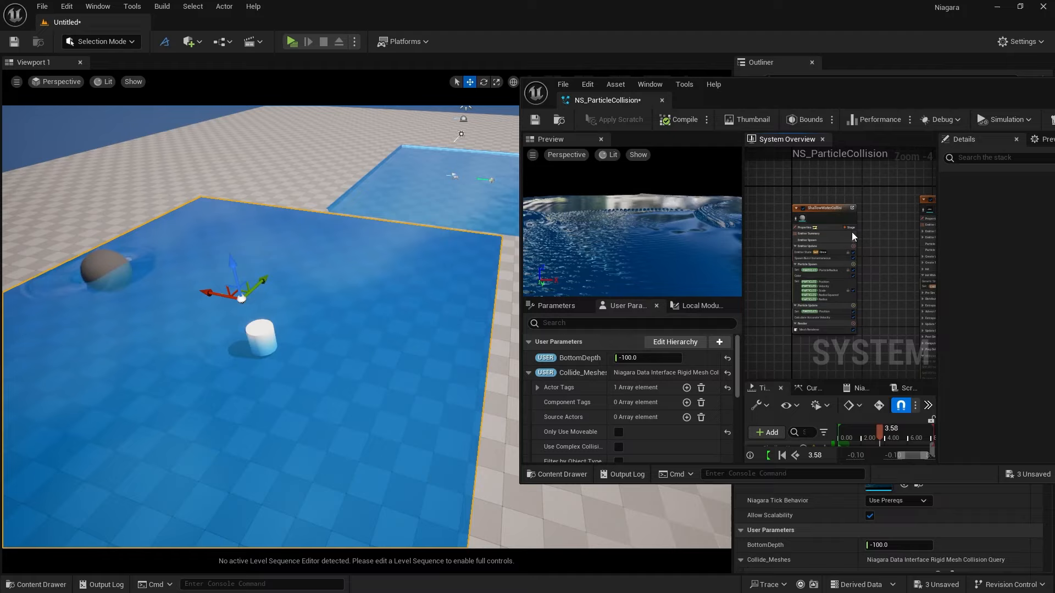
{"action": "scroll", "coordinate": [851, 231], "scroll_direction": "up", "scroll_amount": 1}
{"action": "left_click", "coordinate": [826, 203]}
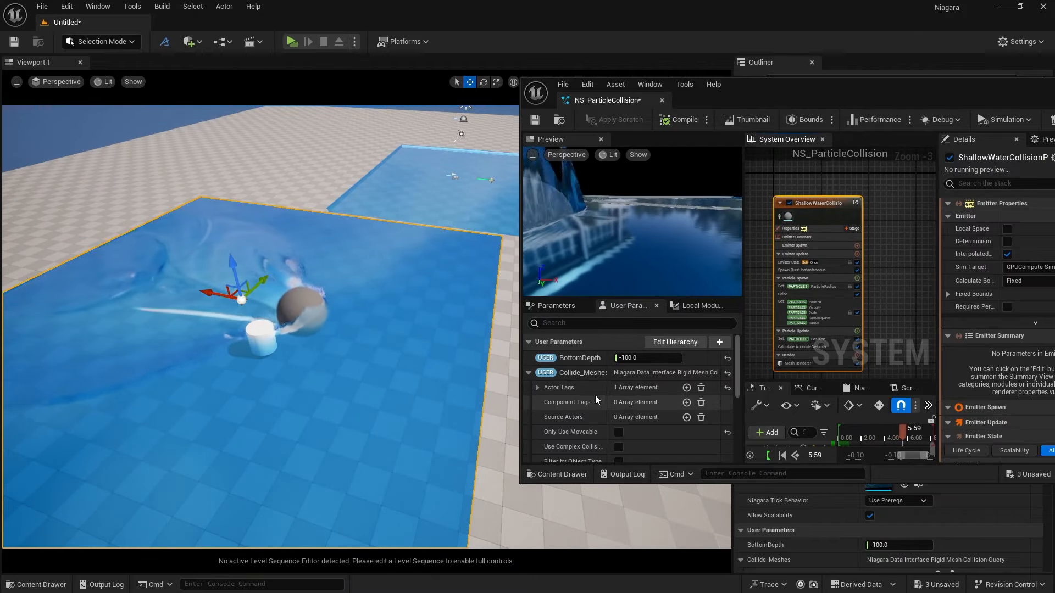
{"action": "scroll", "coordinate": [588, 391], "scroll_direction": "down", "scroll_amount": 2}
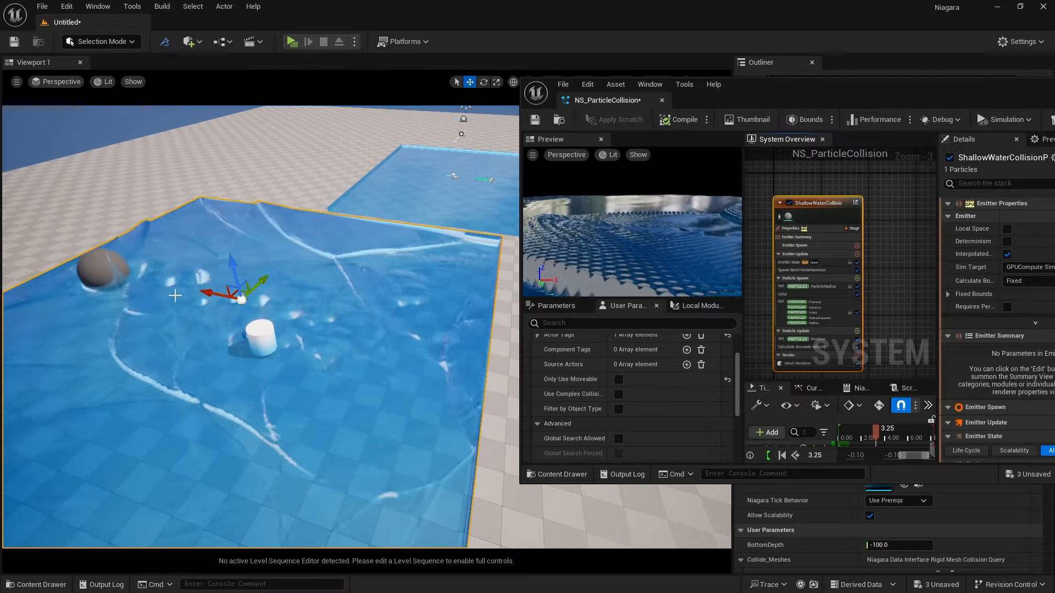
{"action": "scroll", "coordinate": [585, 422], "scroll_direction": "down", "scroll_amount": 5}
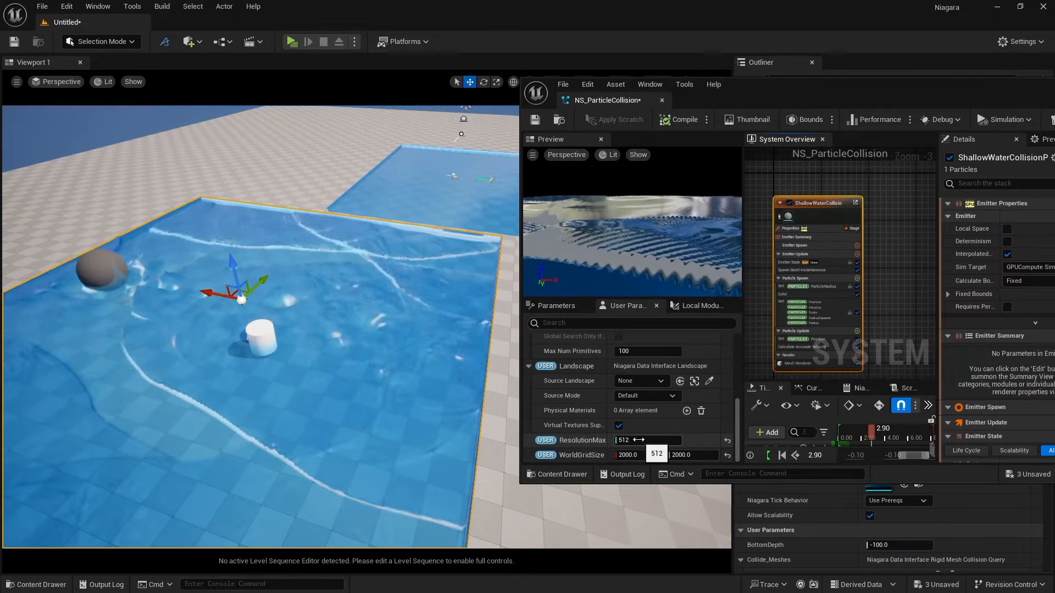
Examine the ShallowWaterEmitter's properties and the neighbouring emitters in the system overview, and close the system editor
{"action": "right_click_drag", "start_coordinate": [482, 339], "coordinate": [456, 349]}
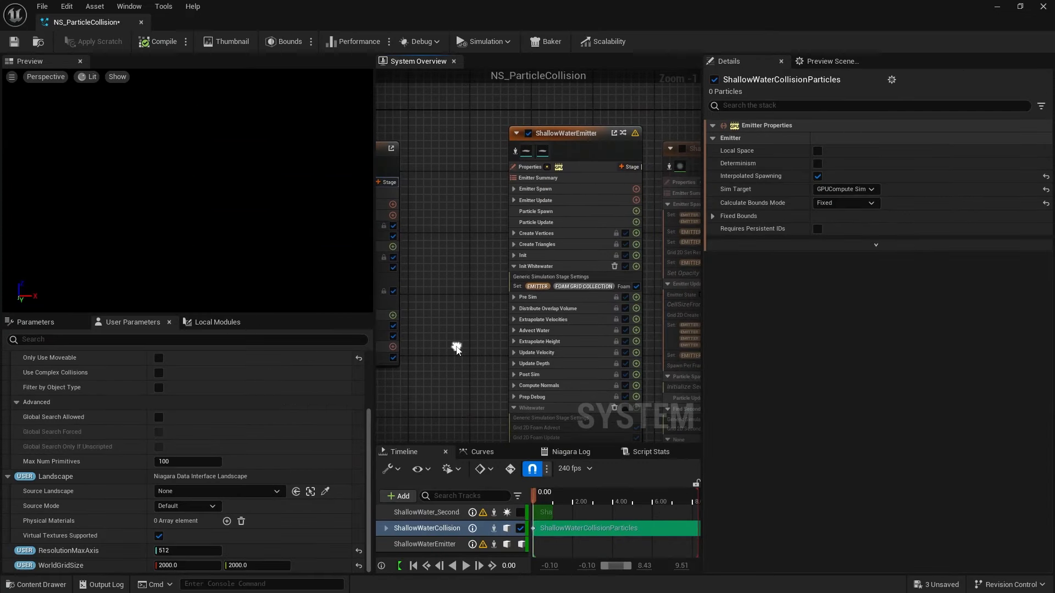
{"action": "left_click", "coordinate": [529, 168]}
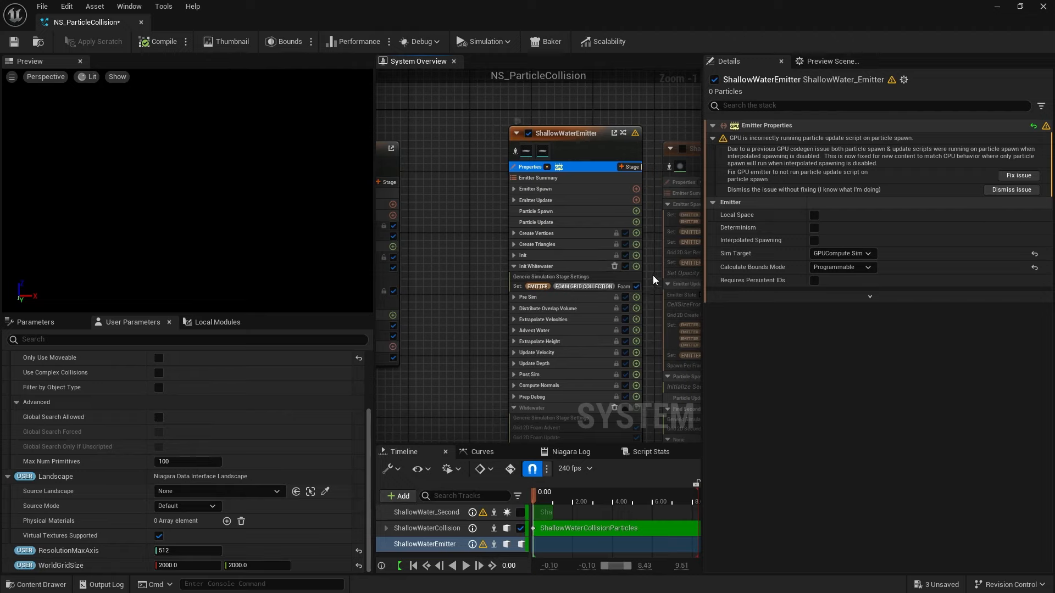
{"action": "right_click_drag", "start_coordinate": [653, 275], "coordinate": [600, 278]}
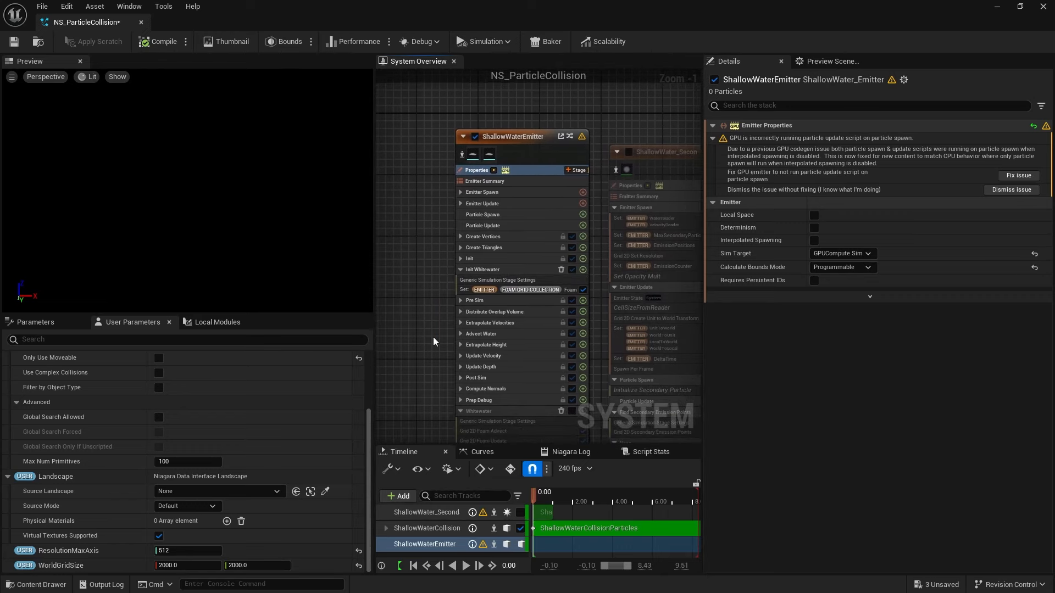
{"action": "right_click_drag", "start_coordinate": [433, 337], "coordinate": [625, 332]}
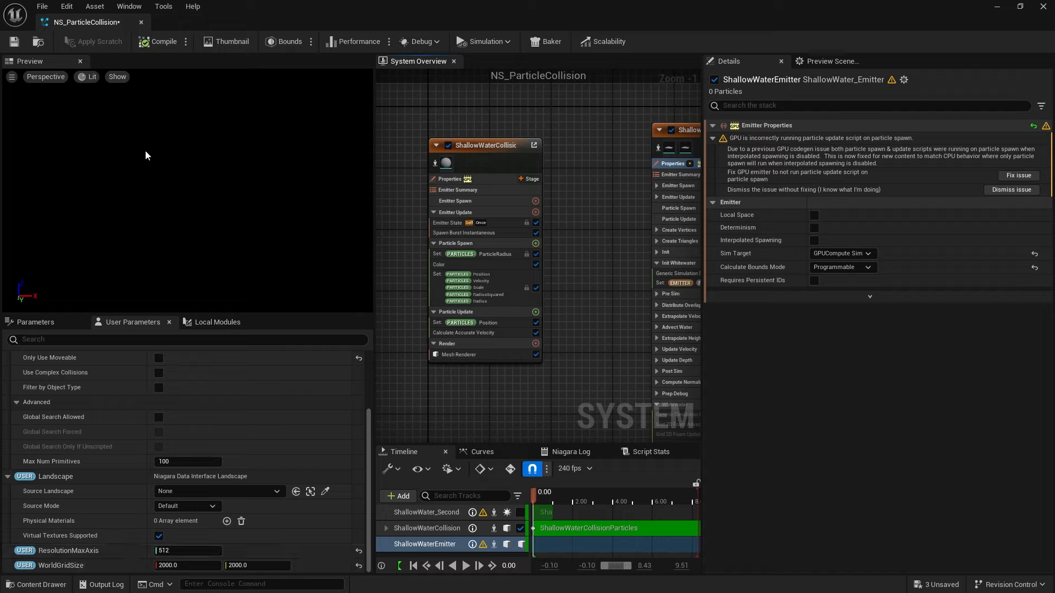
{"action": "left_click", "coordinate": [140, 23]}
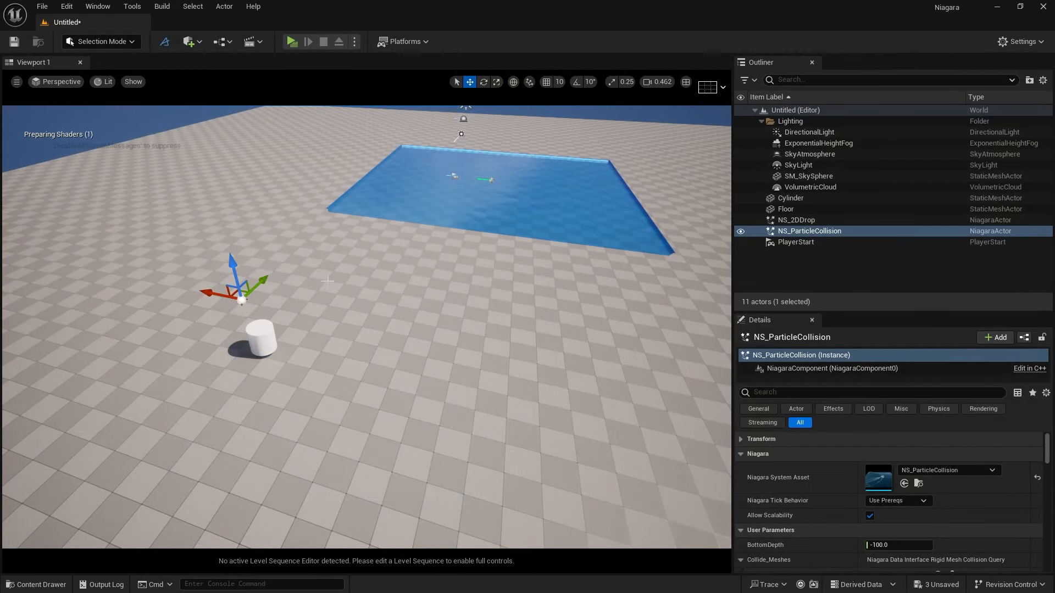
Move the cylinder across the particle collision pool to a location of about X 743, Y -2538
{"action": "left_click", "coordinate": [250, 329]}
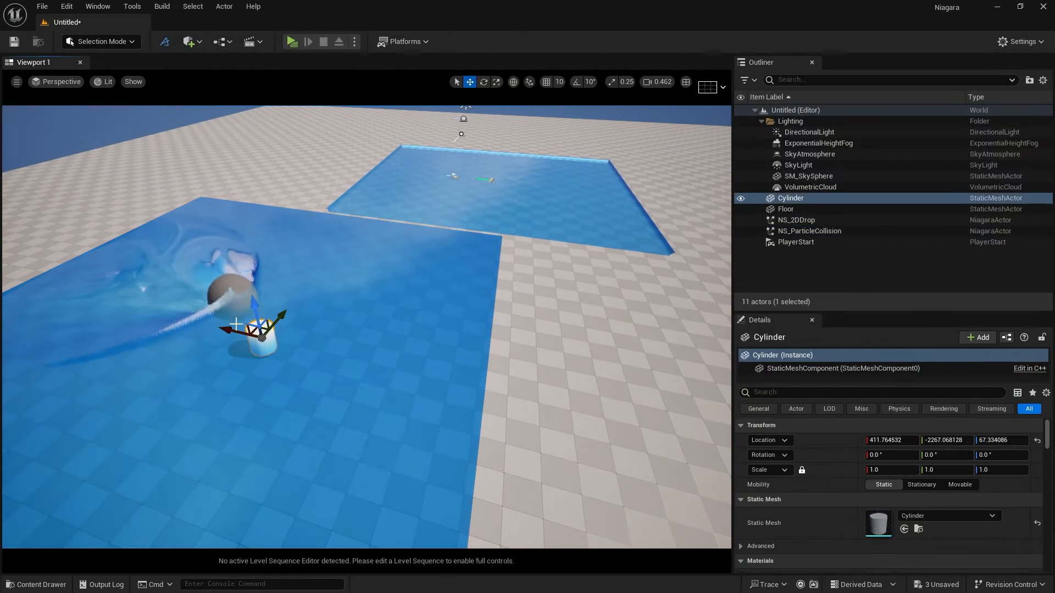
{"action": "left_click_drag", "start_coordinate": [236, 324], "coordinate": [157, 338]}
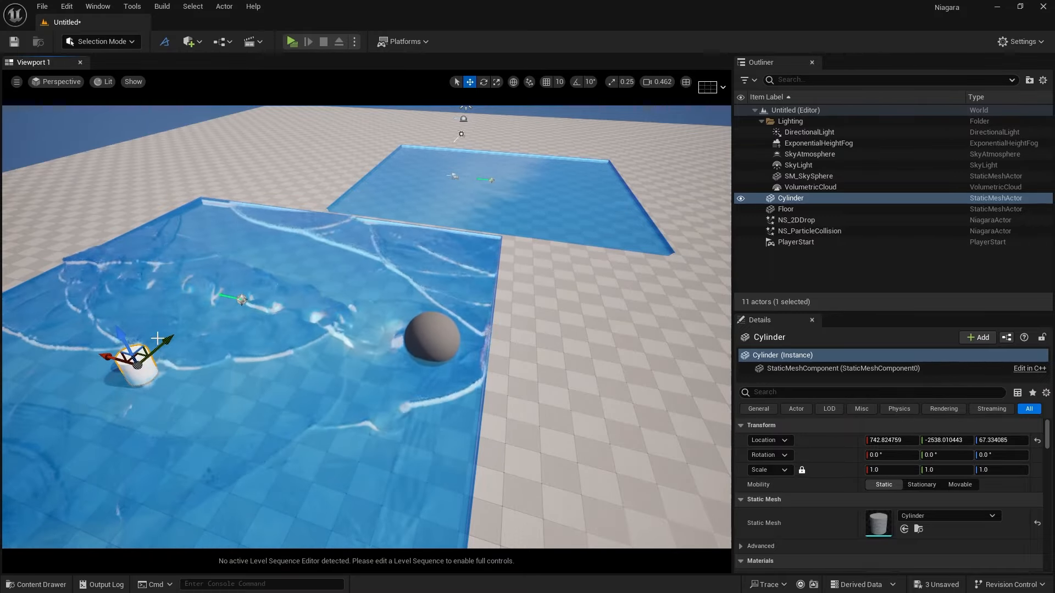
Create a Niagara system from the Grid2D_FLIP_Hose template in the NiagaraTutorial folder, keeping the default name
{"action": "key", "text": "ctrl+space"}
{"action": "right_click", "coordinate": [315, 497]}
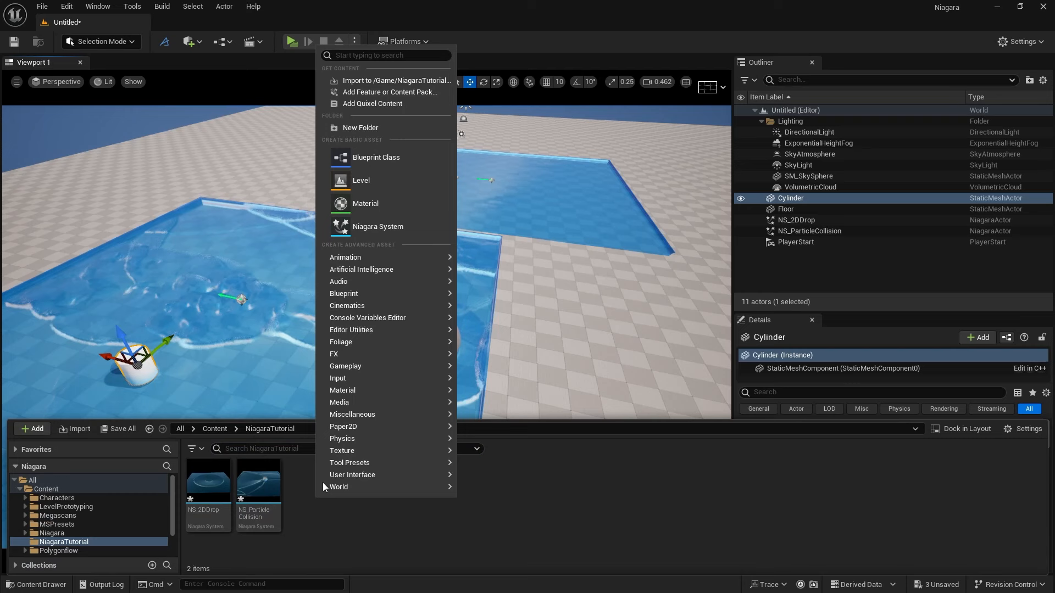
{"action": "left_click", "coordinate": [377, 234]}
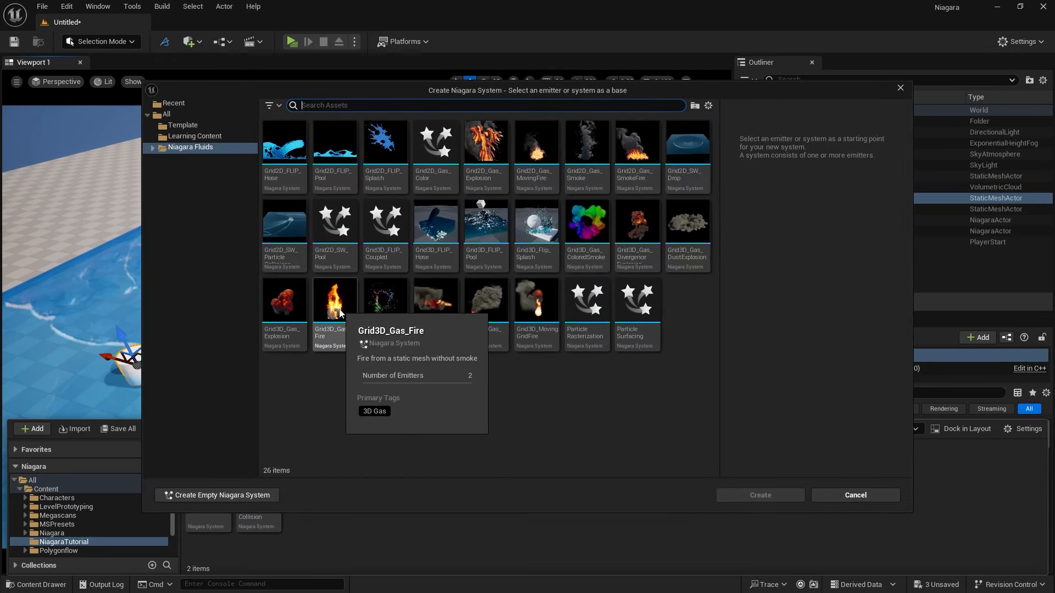
{"action": "left_click", "coordinate": [284, 147]}
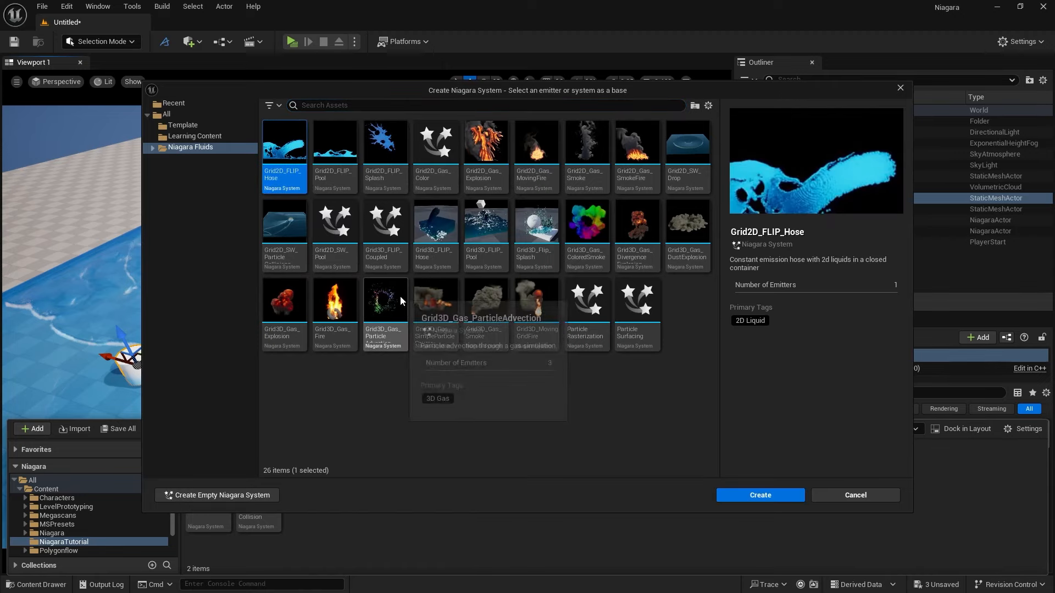
{"action": "left_click", "coordinate": [764, 496]}
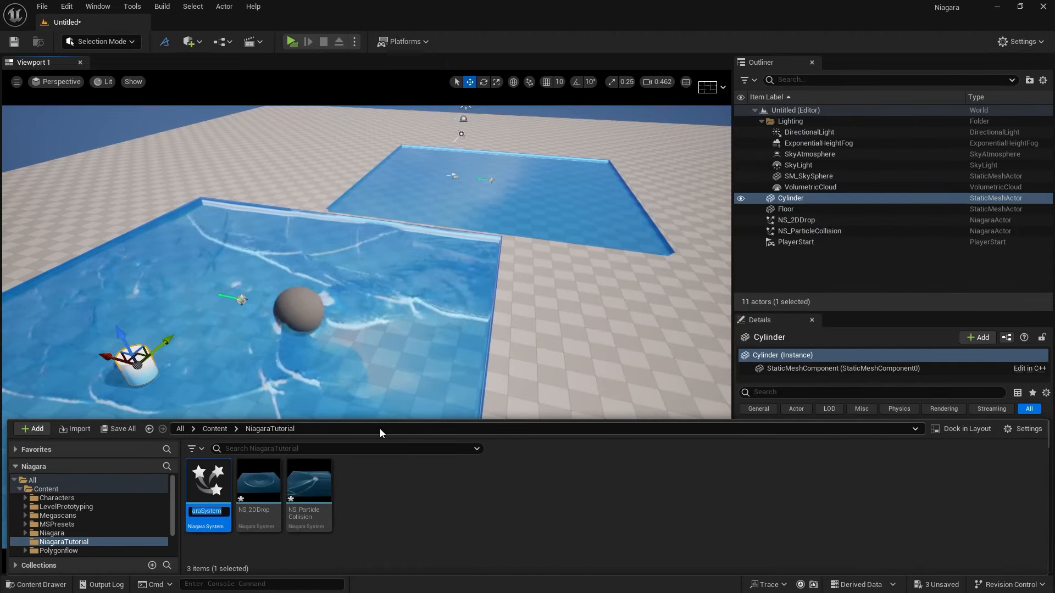
{"action": "key", "text": "Return"}
Place the NewNiagaraSystem asset on the empty floor in front of the particle collision pool
{"action": "right_click_drag", "start_coordinate": [324, 351], "coordinate": [203, 487]}
{"action": "key", "text": "s"}
{"action": "key", "text": "q"}
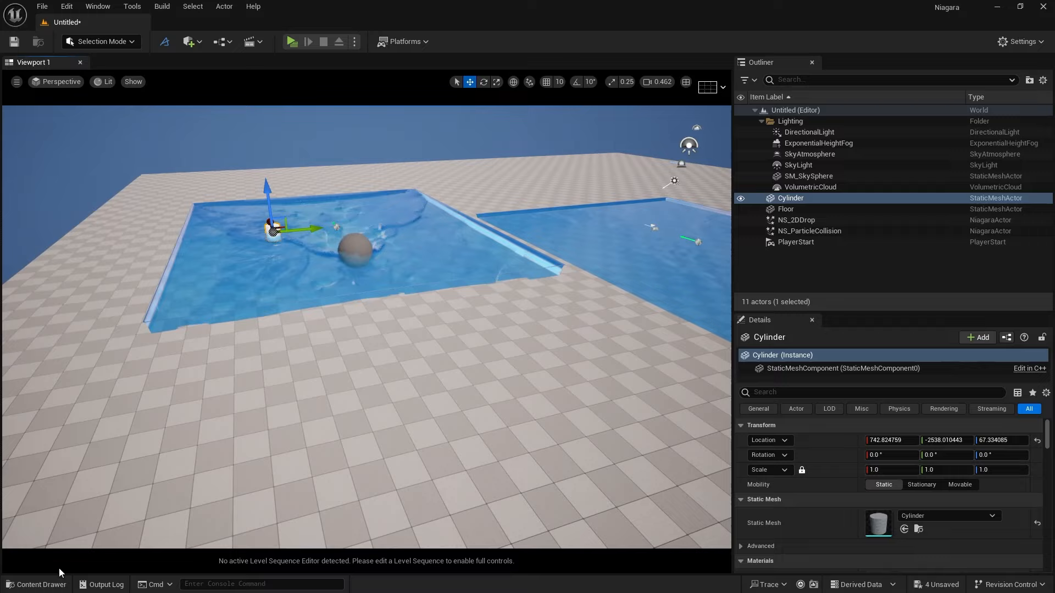
{"action": "left_click", "coordinate": [36, 584]}
{"action": "left_click_drag", "start_coordinate": [208, 495], "coordinate": [322, 400]}
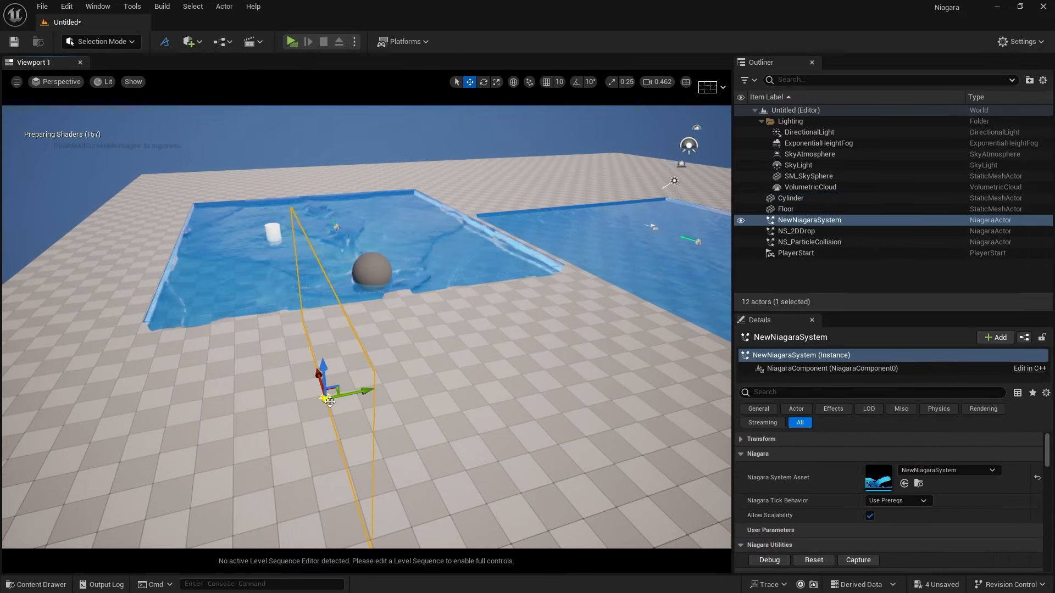
View the hose simulation from the side and shift it along its X axis, away from the pool
{"action": "right_click_drag", "start_coordinate": [322, 400], "coordinate": [462, 351]}
{"action": "key", "text": "q"}
{"action": "key", "text": "a"}
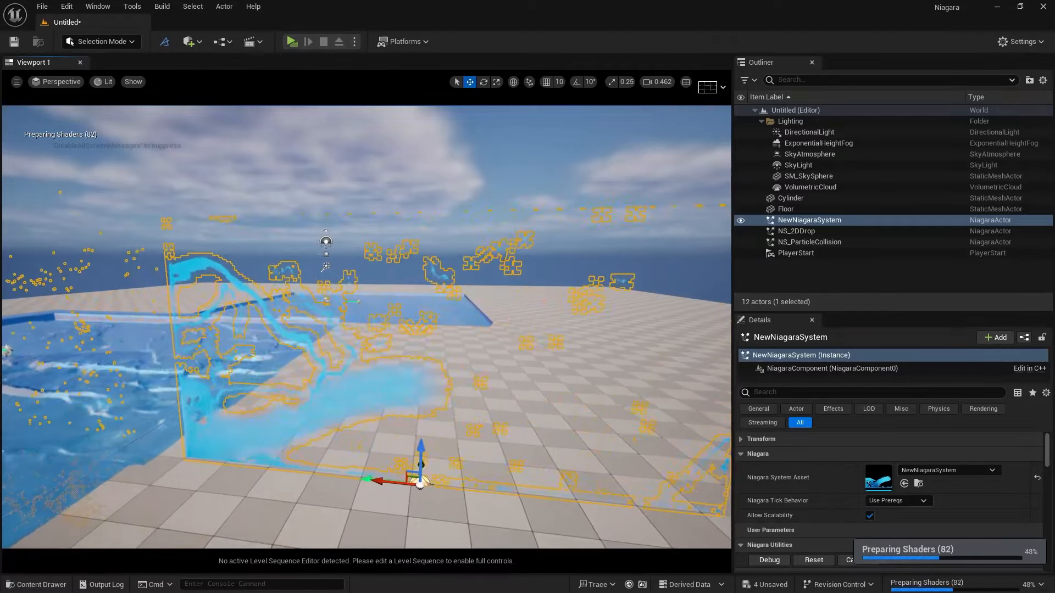
{"action": "key", "text": "s"}
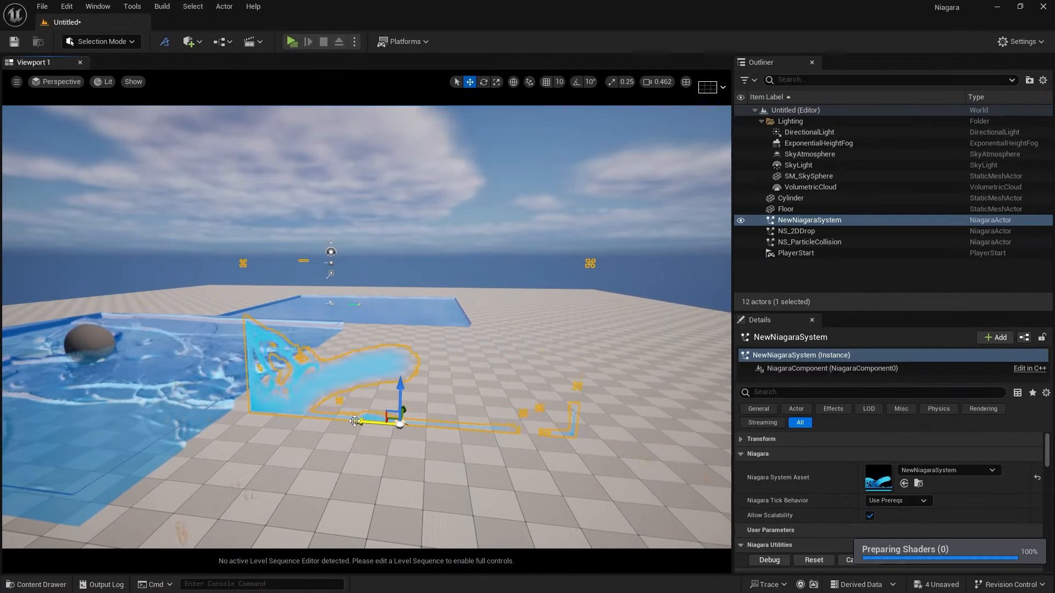
{"action": "left_click_drag", "start_coordinate": [455, 417], "coordinate": [471, 413]}
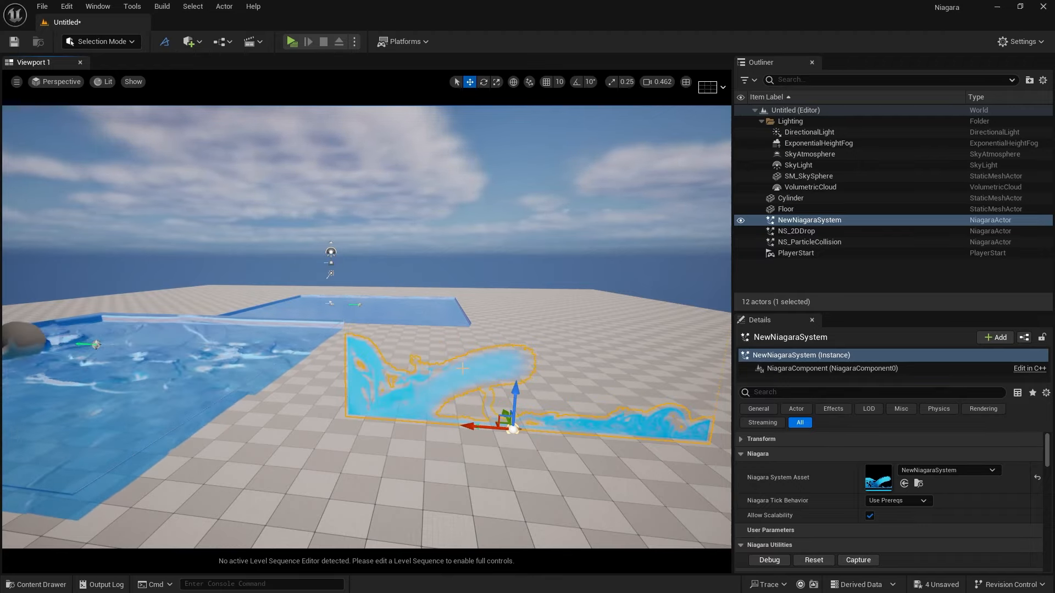
Open NewNiagaraSystem for editing, select its PIC_FLIP_Fluid emitter, and pause and rewind the preview to the start
{"action": "double_click", "coordinate": [878, 478]}
{"action": "scroll", "coordinate": [478, 303], "scroll_direction": "down", "scroll_amount": 4}
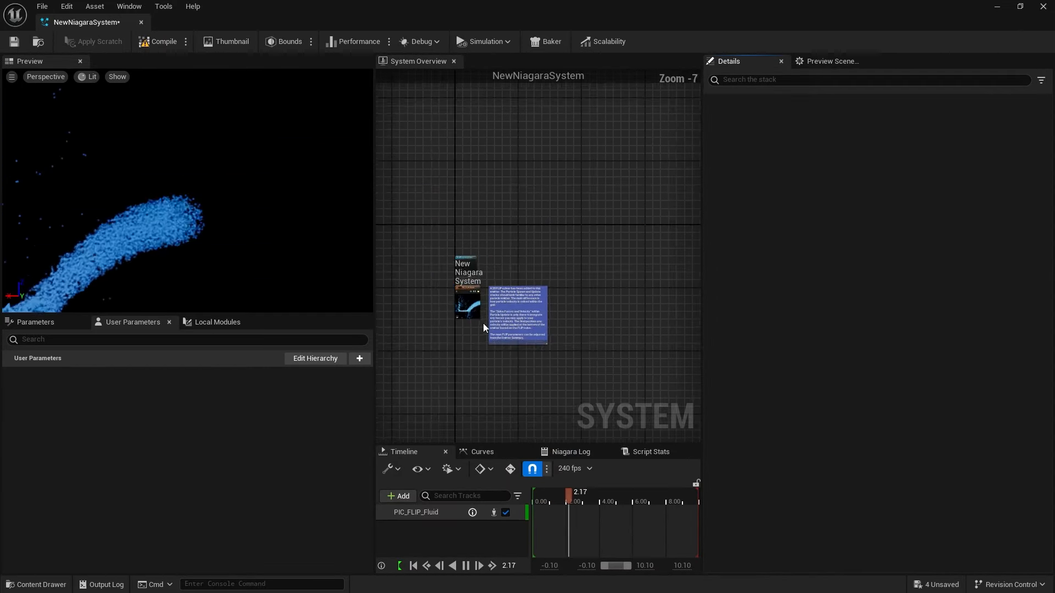
{"action": "scroll", "coordinate": [530, 280], "scroll_direction": "up", "scroll_amount": 3}
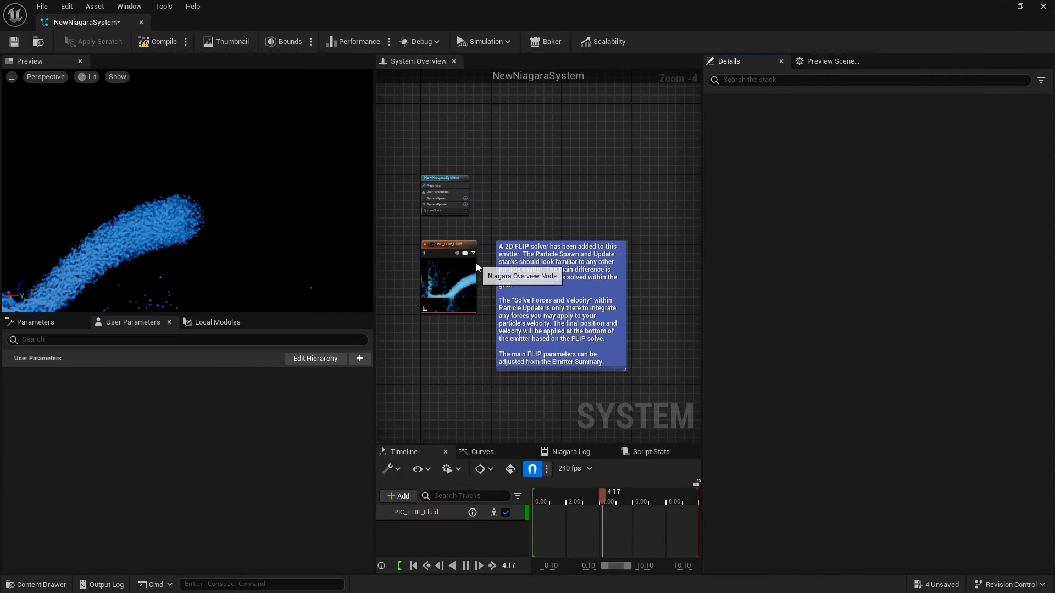
{"action": "left_click", "coordinate": [449, 245]}
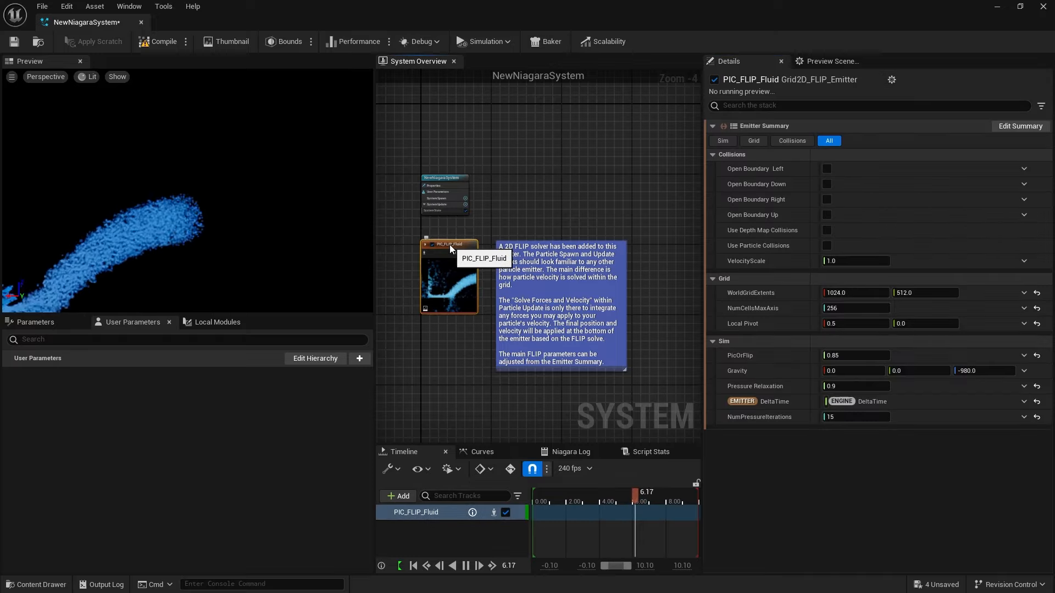
{"action": "left_click", "coordinate": [465, 565]}
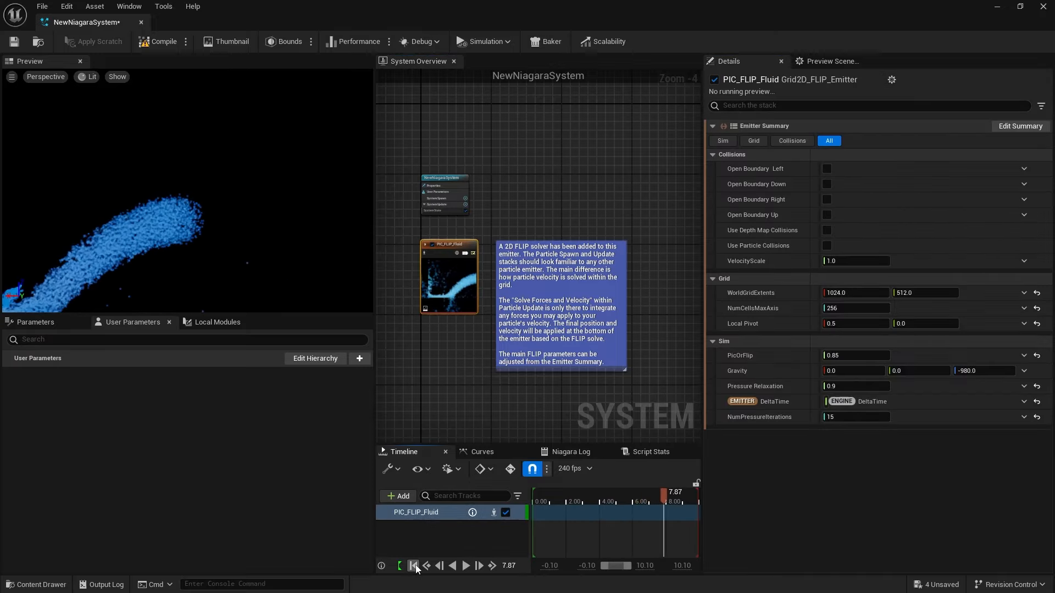
{"action": "left_click", "coordinate": [413, 565]}
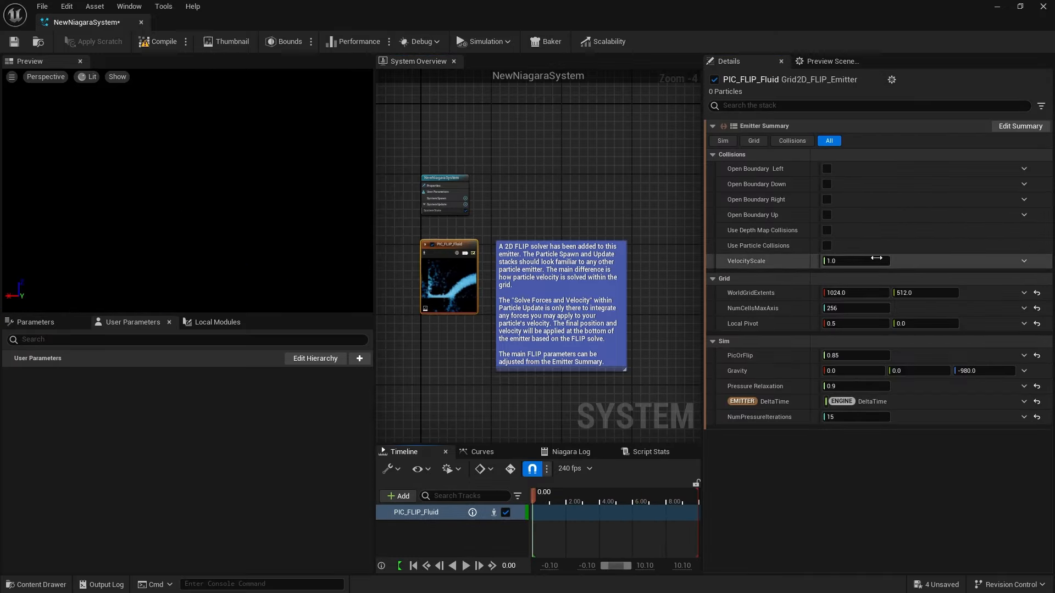
Arrange the system editor beside the level view with readable parameter names, and enable Open Boundary Left, Down, Right and Up
{"action": "left_click_drag", "start_coordinate": [528, 14], "coordinate": [773, 74]}
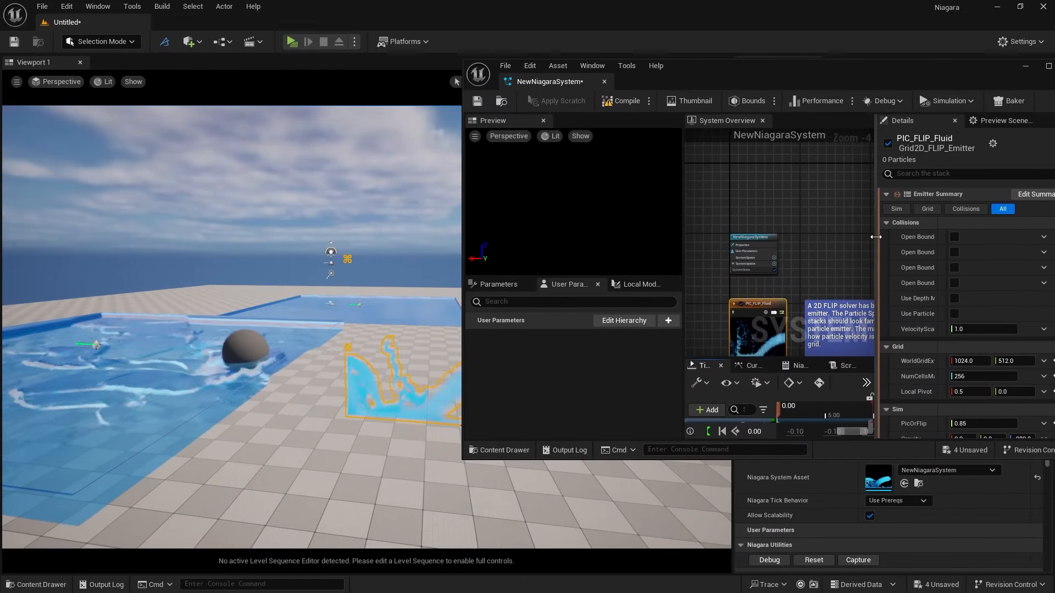
{"action": "left_click_drag", "start_coordinate": [876, 237], "coordinate": [812, 237]}
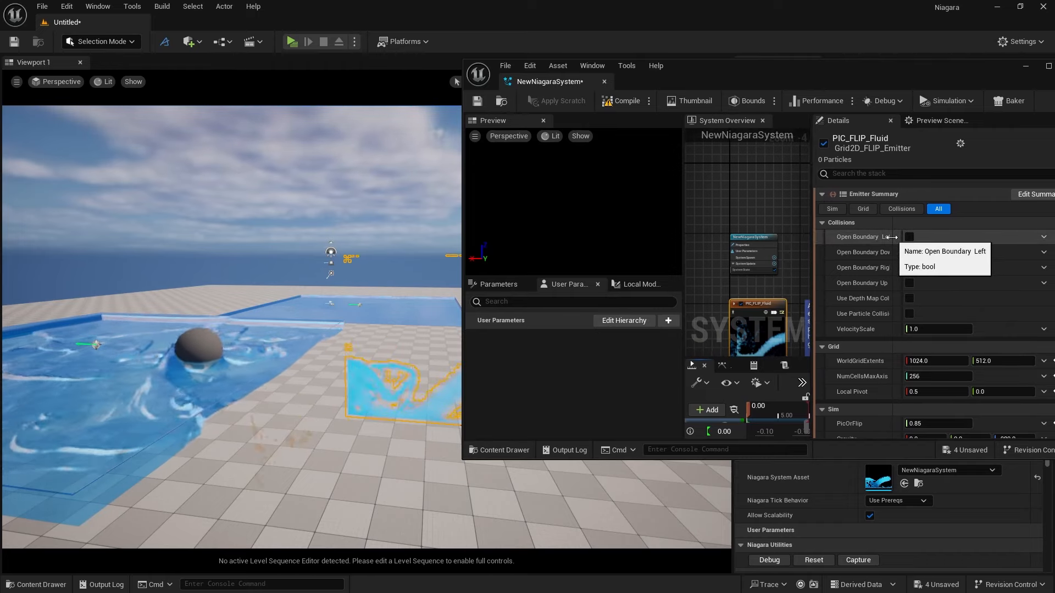
{"action": "left_click_drag", "start_coordinate": [891, 236], "coordinate": [922, 237]}
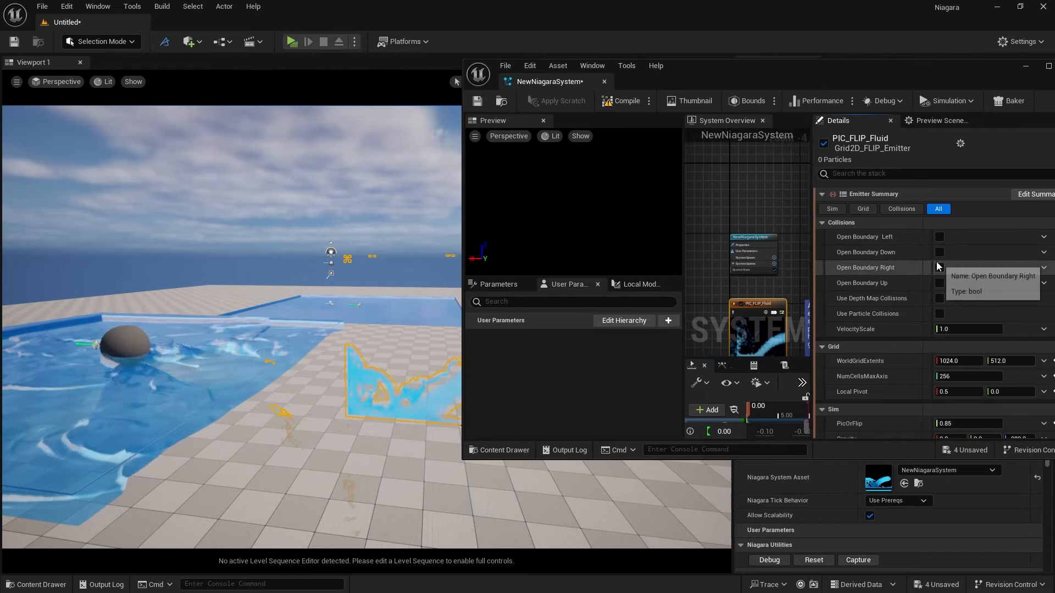
{"action": "left_click", "coordinate": [939, 237]}
{"action": "left_click", "coordinate": [939, 252]}
{"action": "left_click", "coordinate": [939, 268]}
{"action": "left_click", "coordinate": [940, 283]}
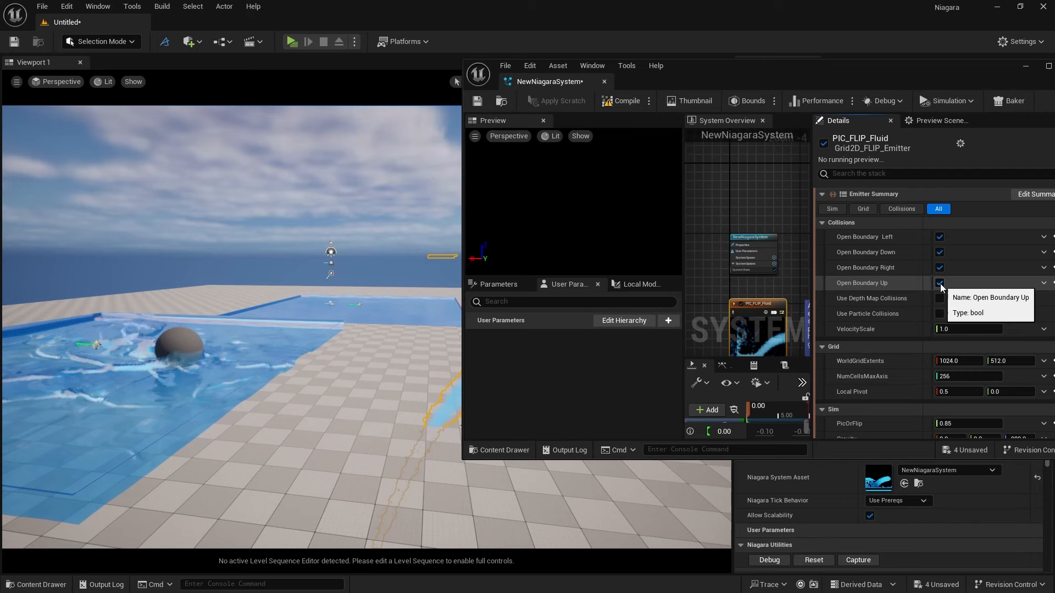
Leave only Open Boundary Right enabled and set the emitter's VelocityScale to 5.0
{"action": "left_click_drag", "start_coordinate": [880, 84], "coordinate": [944, 56]}
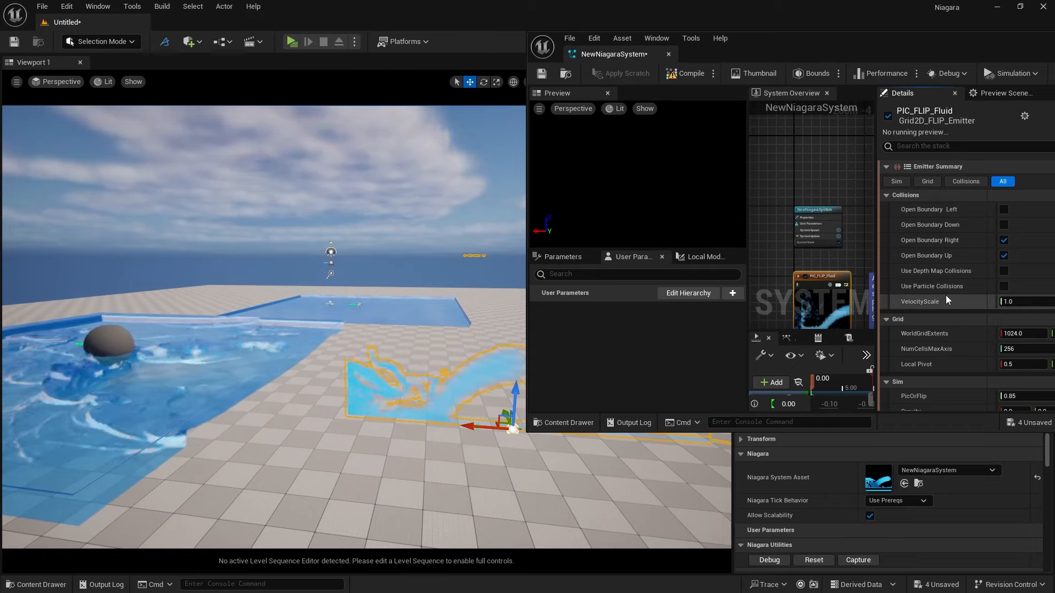
{"action": "left_click", "coordinate": [1004, 255]}
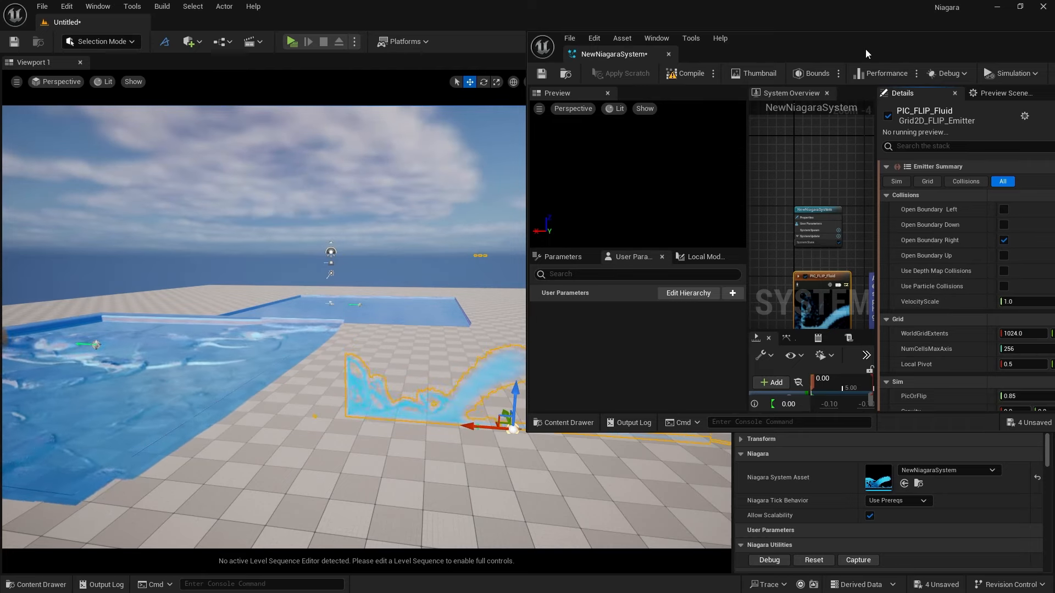
{"action": "left_click_drag", "start_coordinate": [865, 48], "coordinate": [882, 68]}
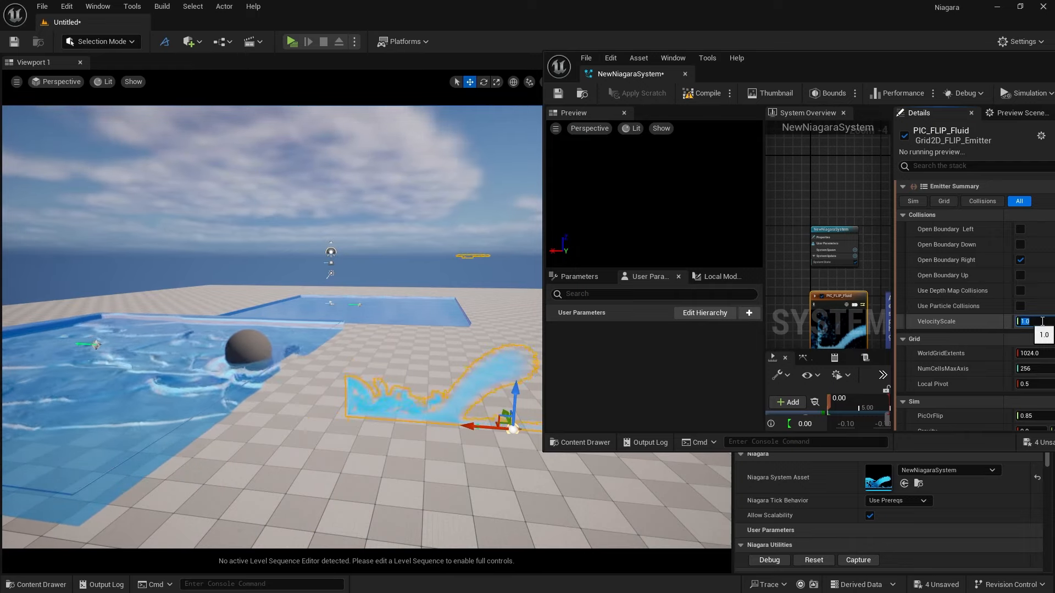
{"action": "scroll", "coordinate": [945, 351], "scroll_direction": "down", "scroll_amount": 2}
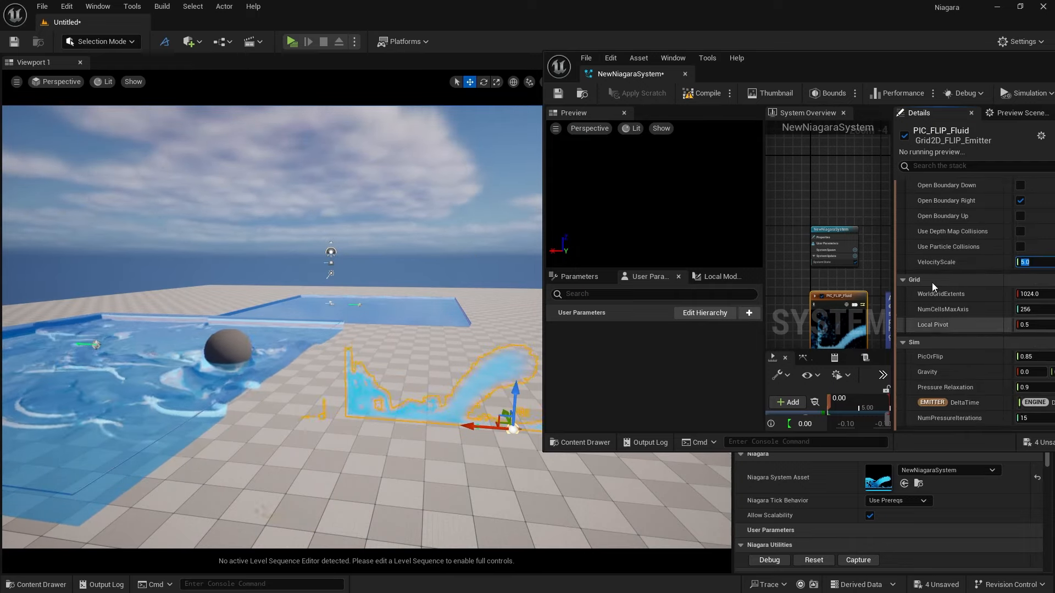
Set the emitter's NumCellsMaxAxis to 512 and raise the hose system above the floor in the level
{"action": "left_click_drag", "start_coordinate": [893, 71], "coordinate": [845, 75]}
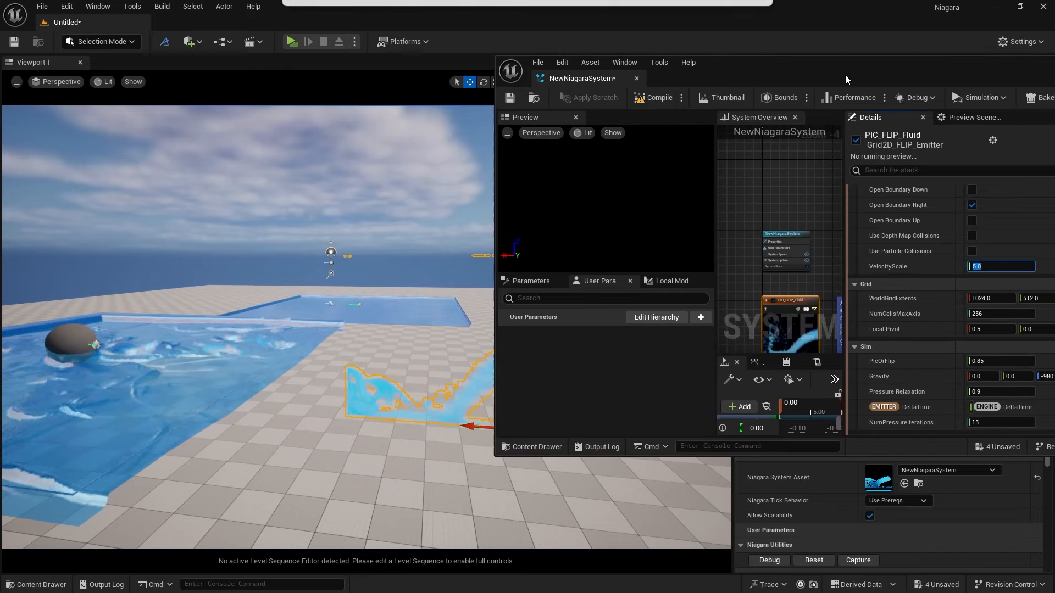
{"action": "left_click", "coordinate": [987, 314]}
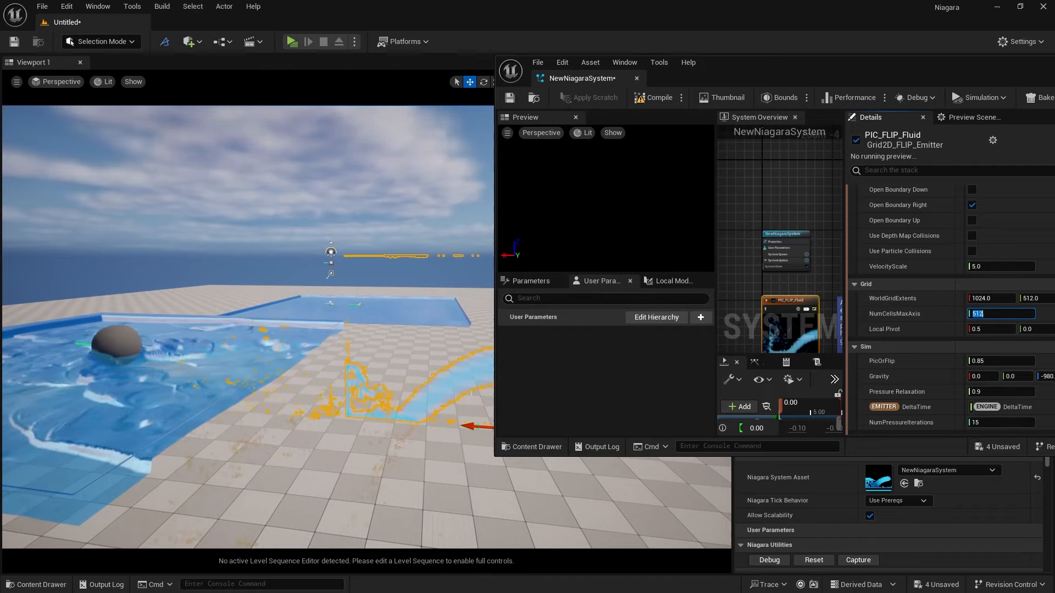
{"action": "left_click_drag", "start_coordinate": [690, 76], "coordinate": [810, 203]}
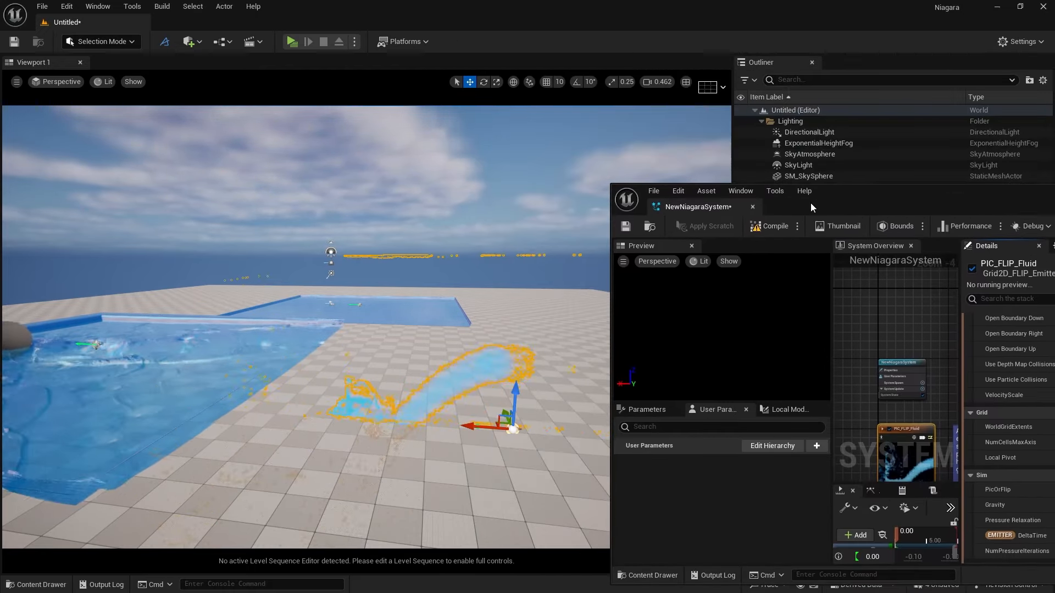
{"action": "left_click_drag", "start_coordinate": [515, 399], "coordinate": [518, 341]}
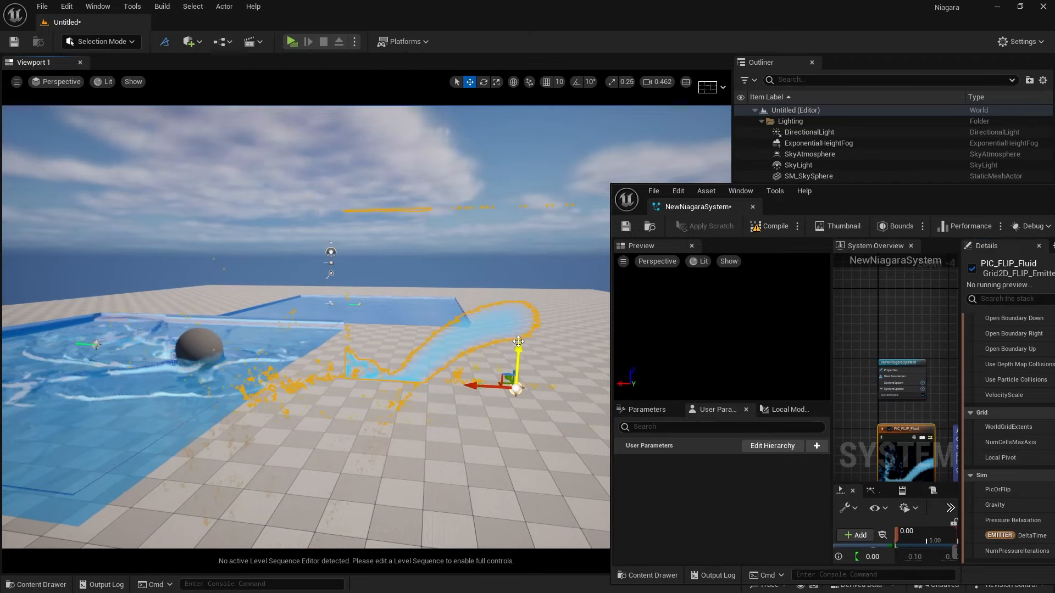
Set the X value of the emitter's WorldGridExtents to 2000
{"action": "left_click_drag", "start_coordinate": [911, 187], "coordinate": [801, 140]}
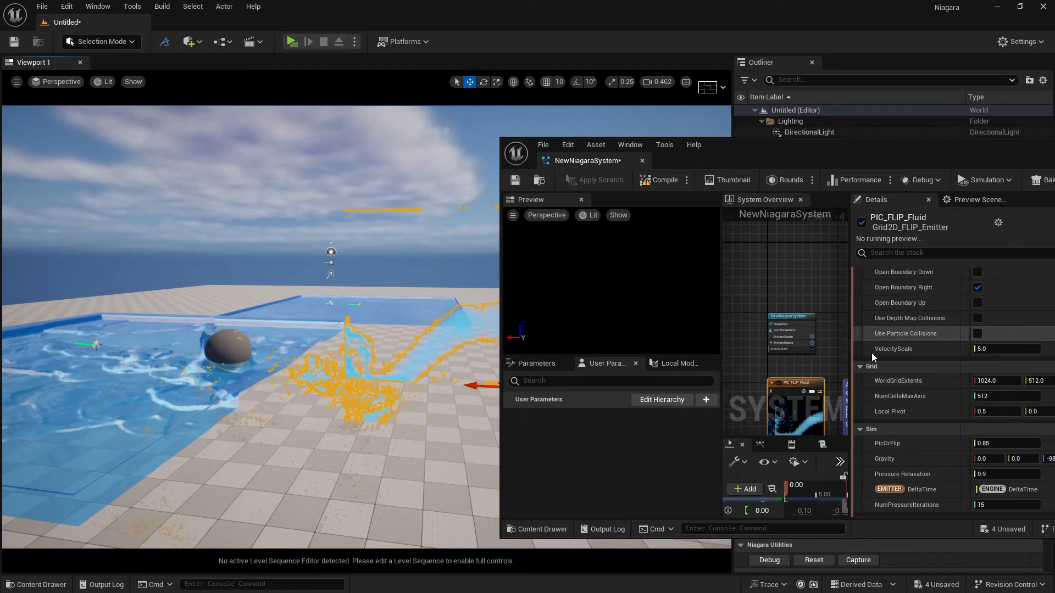
{"action": "left_click", "coordinate": [1001, 380]}
{"action": "type", "text": "20"}
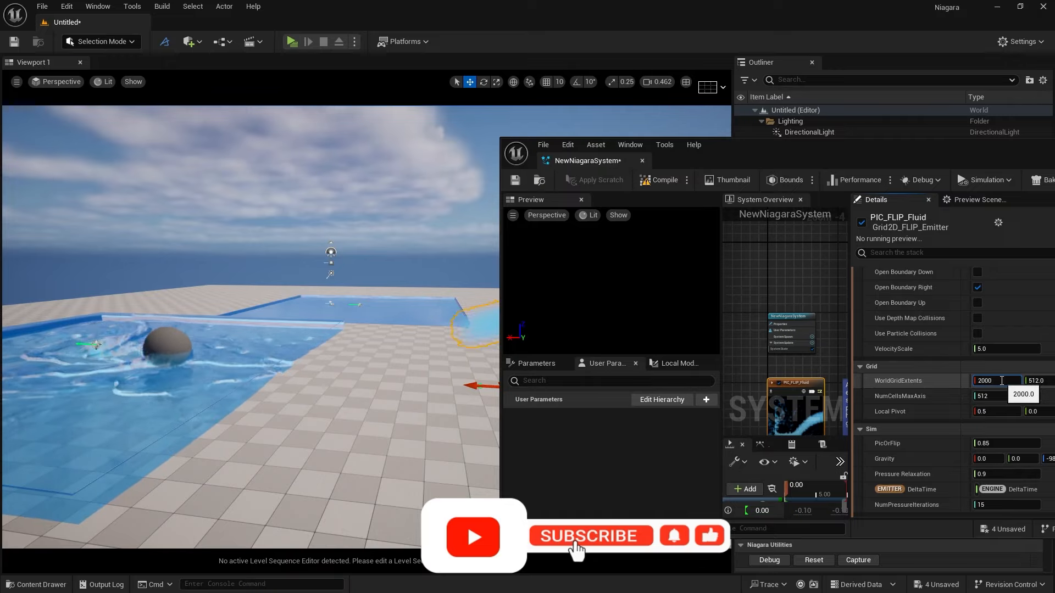
{"action": "type", "text": "00"}
{"action": "key", "text": "Return"}
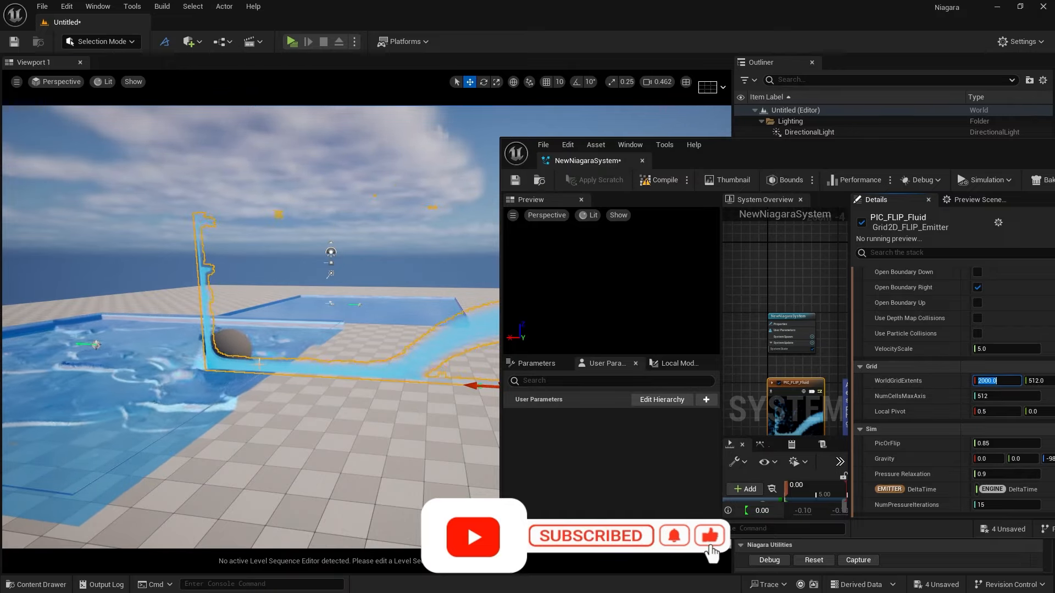